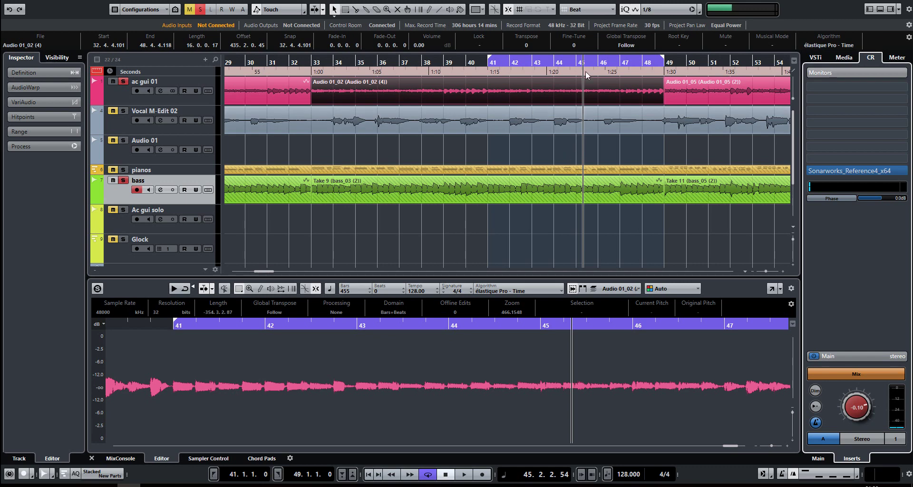
# Zoom the project to the locators and open the selected ac gui 01 audio event's editor in a separate window.
pyautogui.rightClick(533, 62)
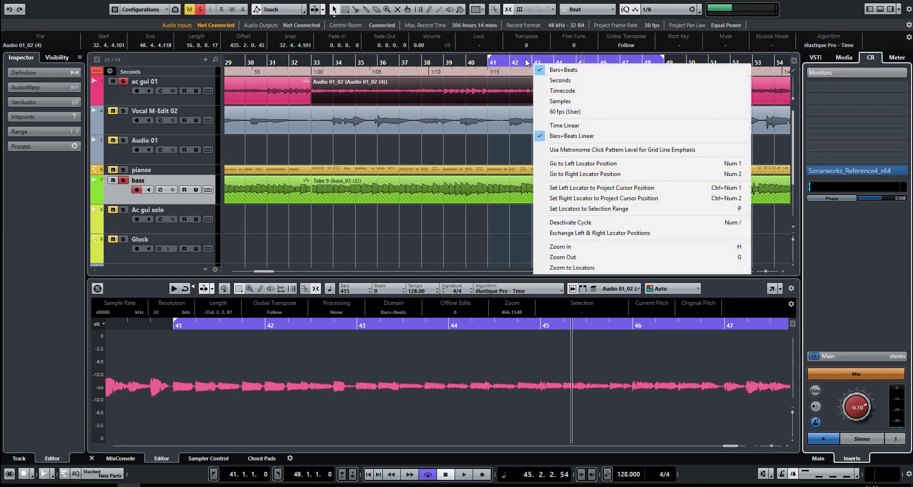
pyautogui.click(560, 268)
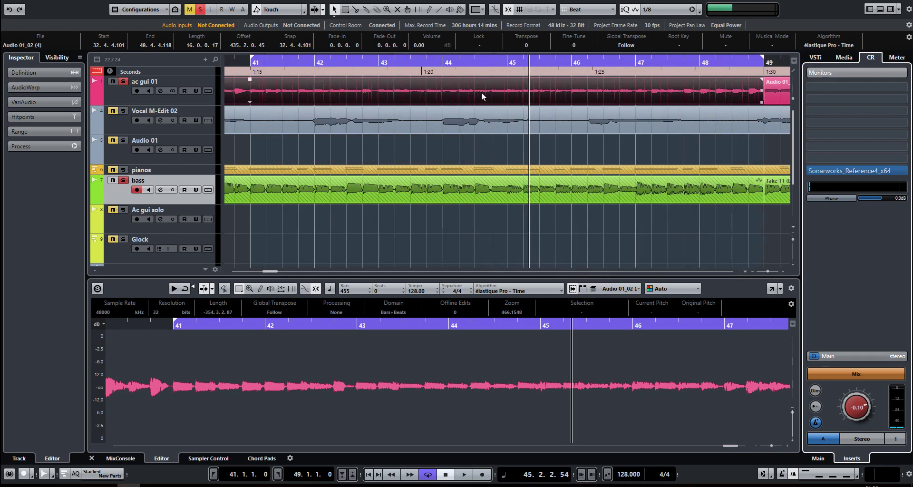
pyautogui.click(381, 90)
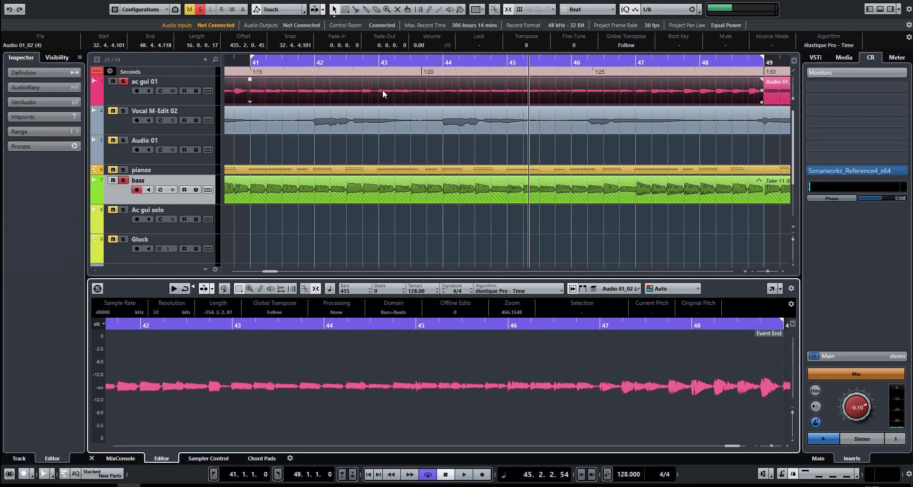
pyautogui.click(771, 287)
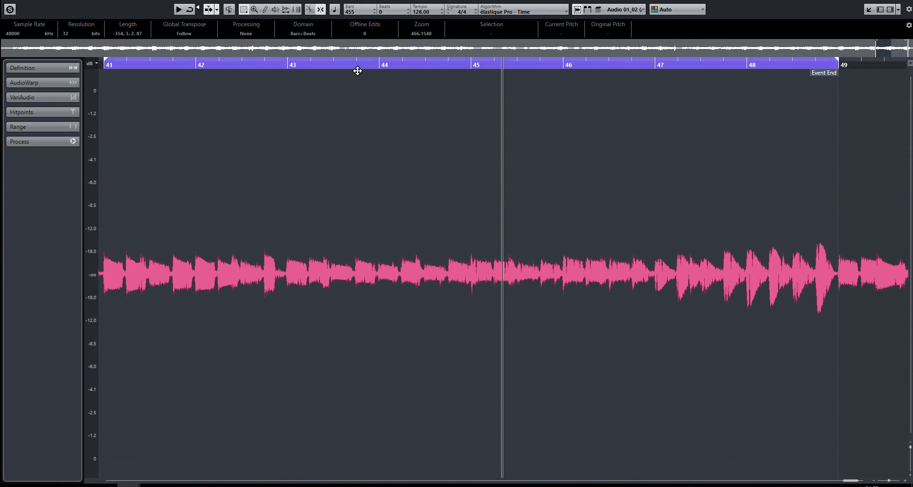
# Enable Free Warp for the audio event, and shorten the cycle range so that it ends at bar 45.
pyautogui.click(38, 82)
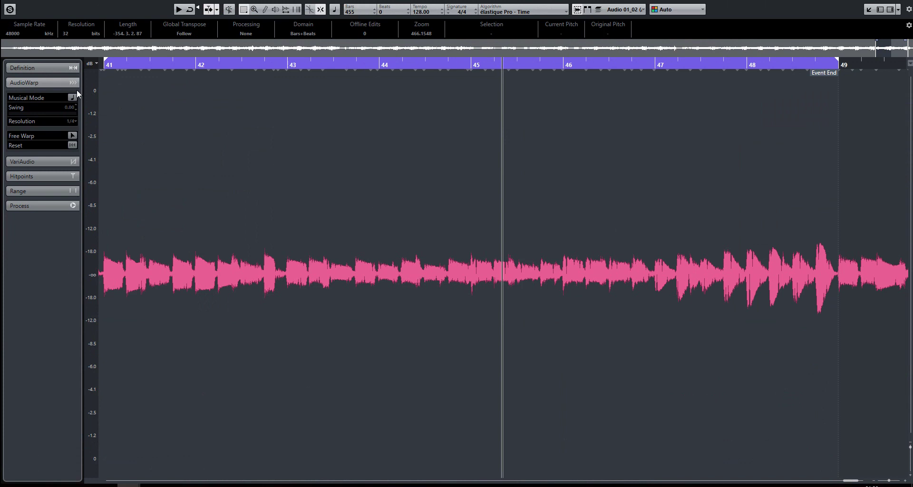
pyautogui.click(71, 137)
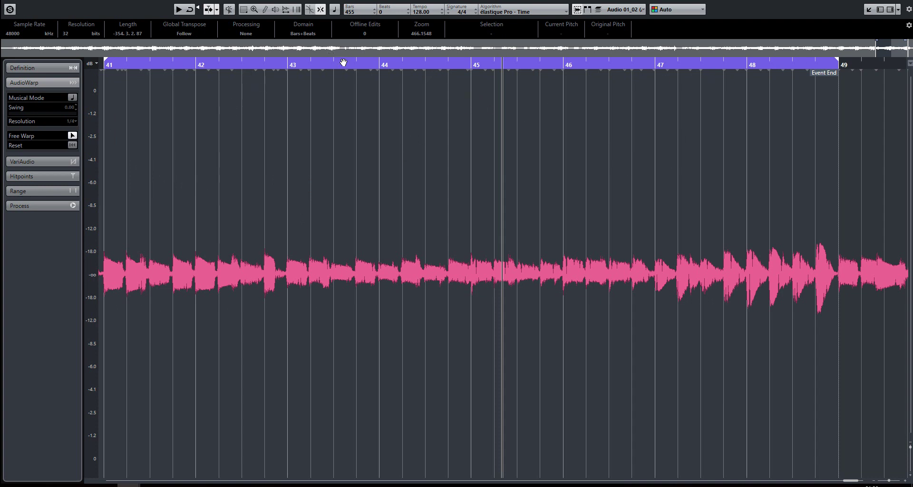
pyautogui.moveTo(836, 63); pyautogui.dragTo(478, 122)
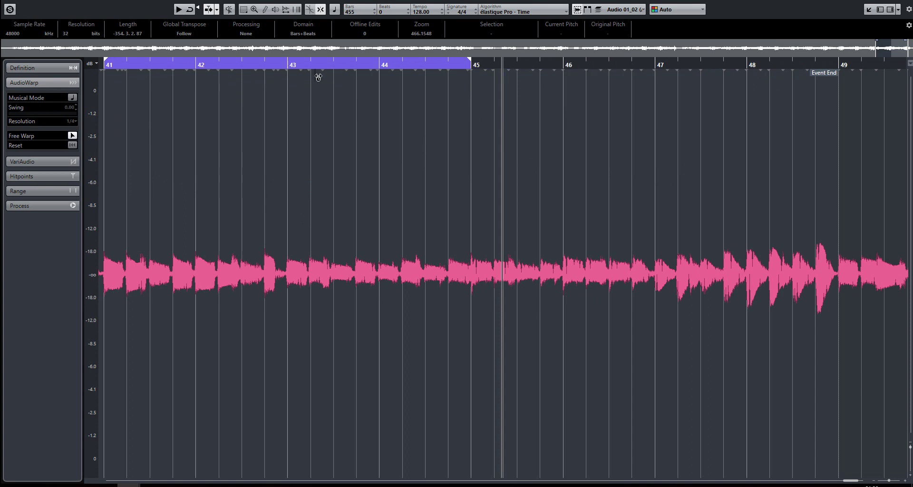
pyautogui.rightClick(312, 64)
pyautogui.click(359, 230)
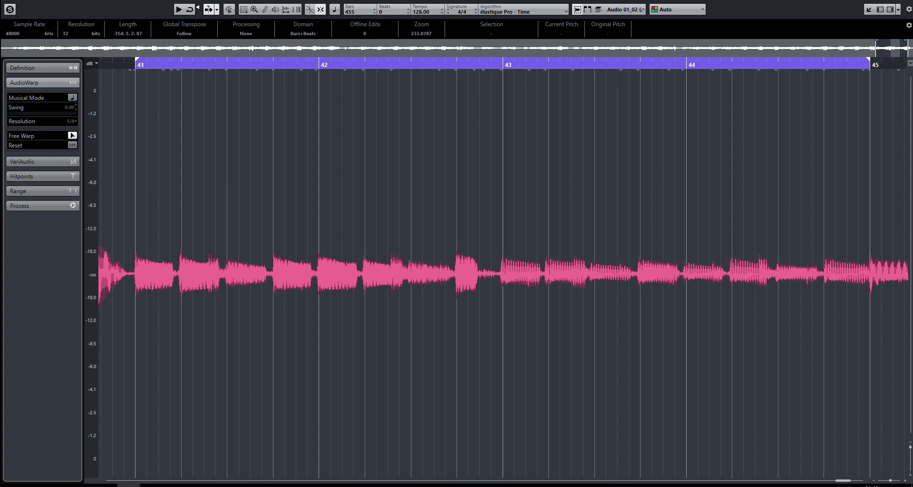
# Close the separate editor window and increase the height of the ac gui 01 track.
pyautogui.hotkey('ctrl', 'w')
pyautogui.click(659, 9)
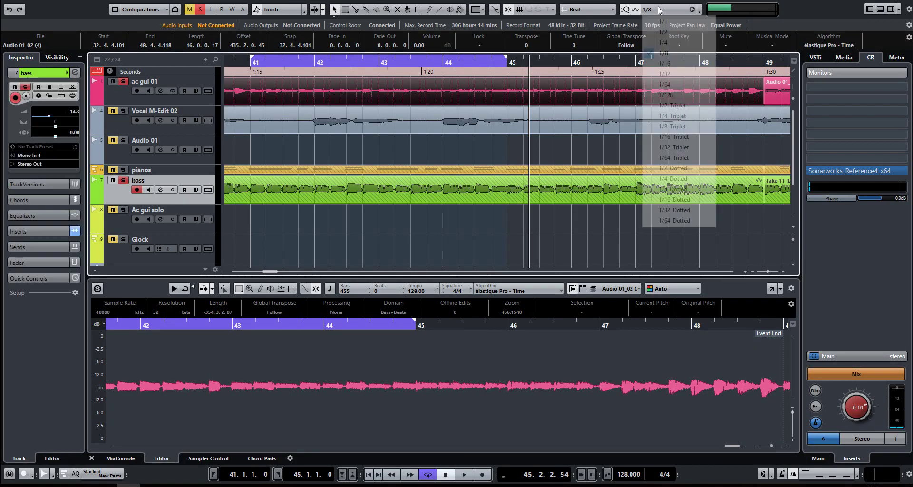
pyautogui.click(659, 9)
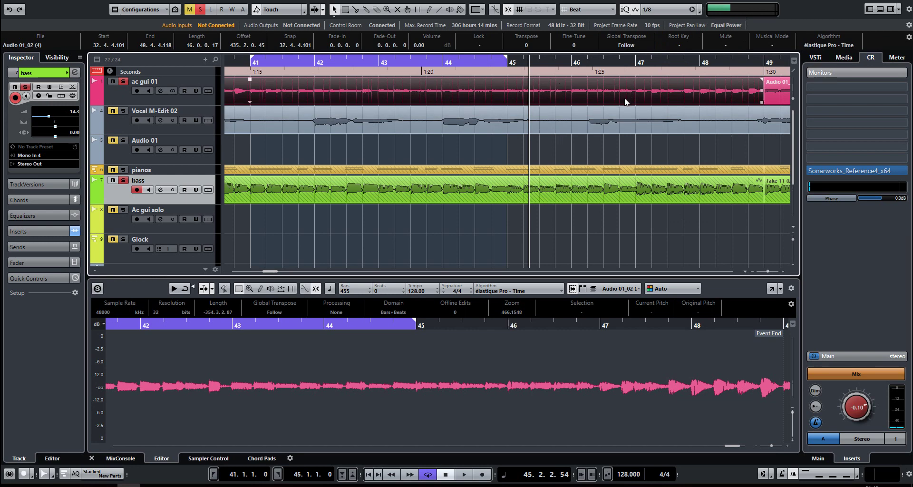
pyautogui.moveTo(202, 105); pyautogui.dragTo(202, 164)
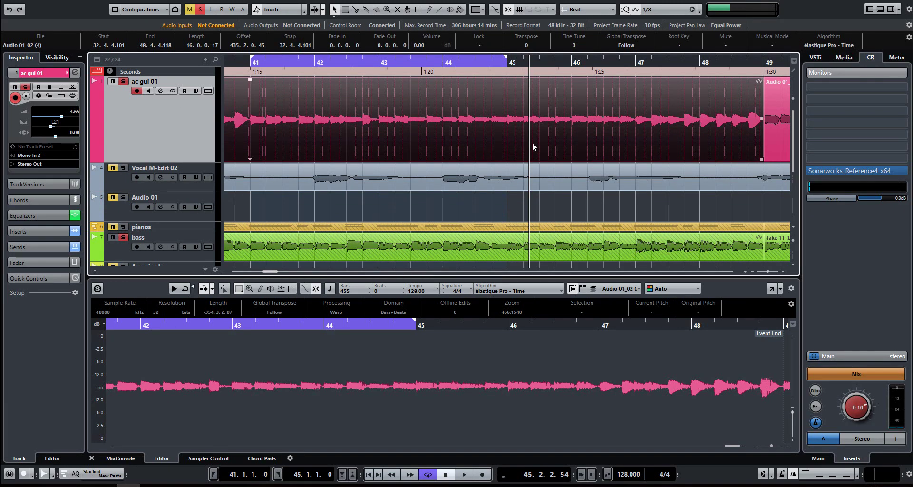
# Reopen the ac gui 01 event's editor in its own window and zoom it to the locators.
pyautogui.click(771, 288)
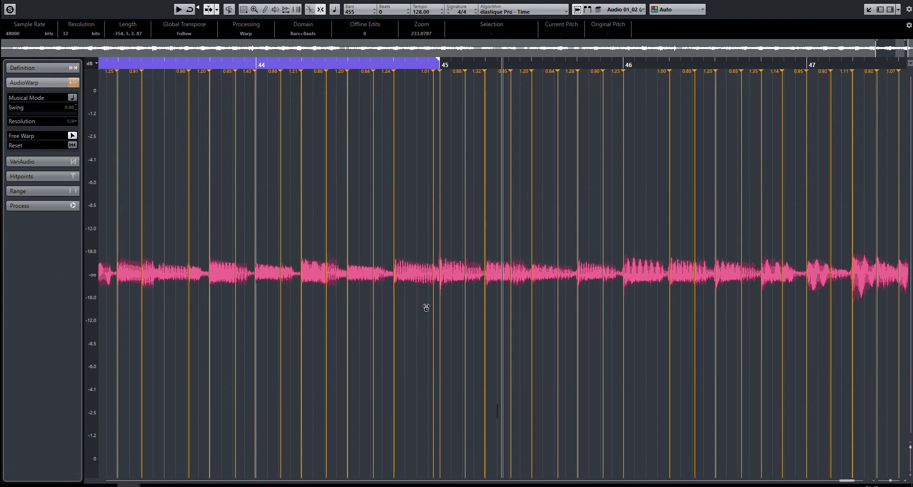
pyautogui.rightClick(314, 68)
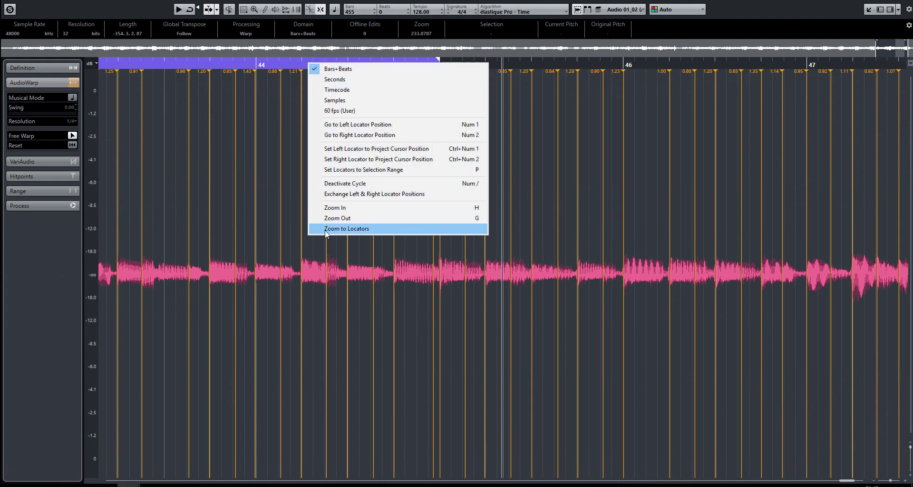
pyautogui.click(325, 230)
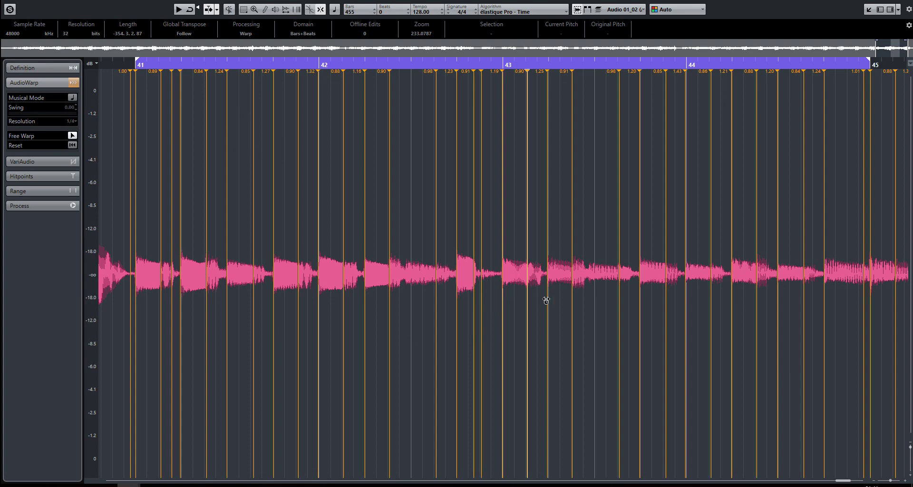
pyautogui.press('space')
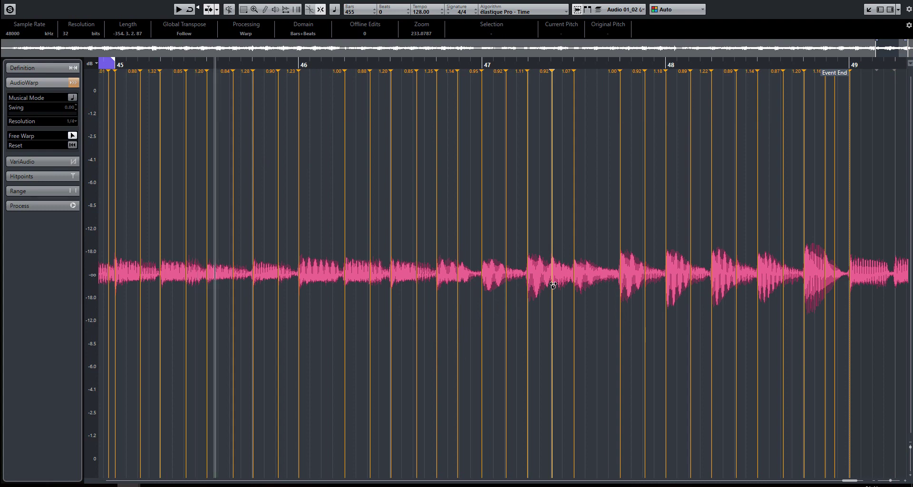
# Move the warp marker just before bar 46 onto the bar 46 grid line.
pyautogui.scroll(5, 282, 284)
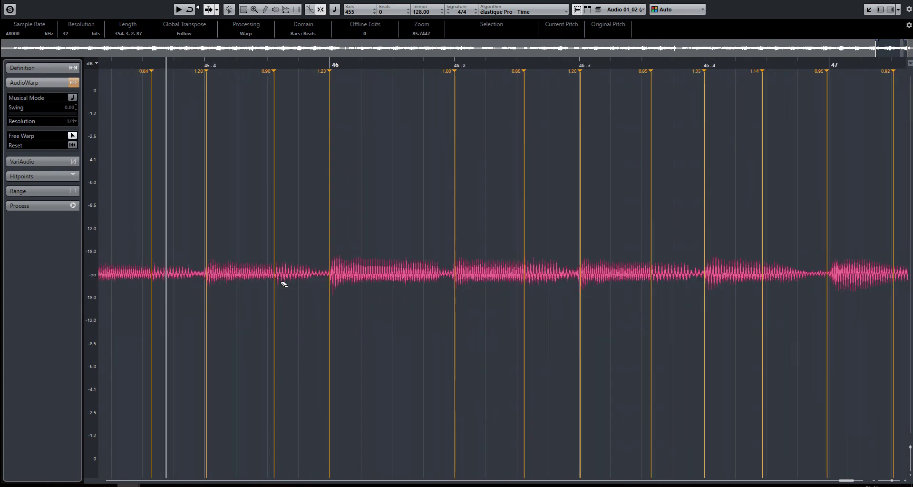
pyautogui.scroll(3, 284, 284)
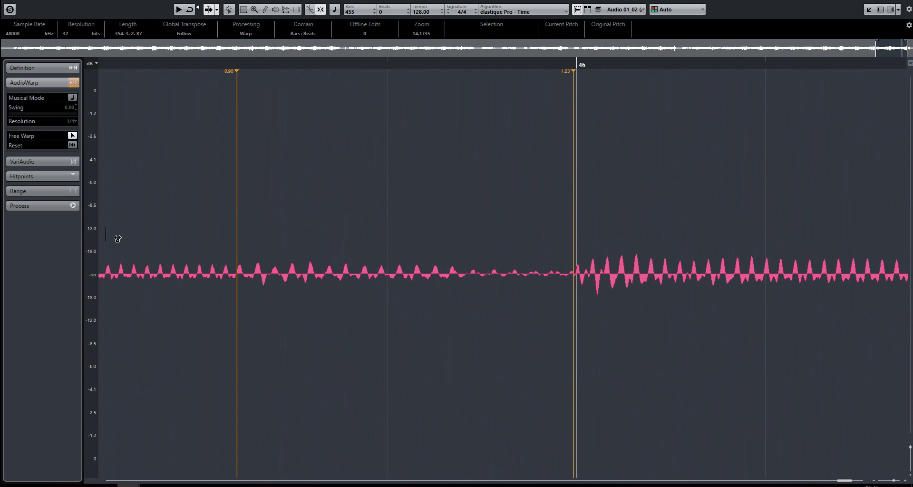
pyautogui.moveTo(581, 231); pyautogui.dragTo(584, 230)
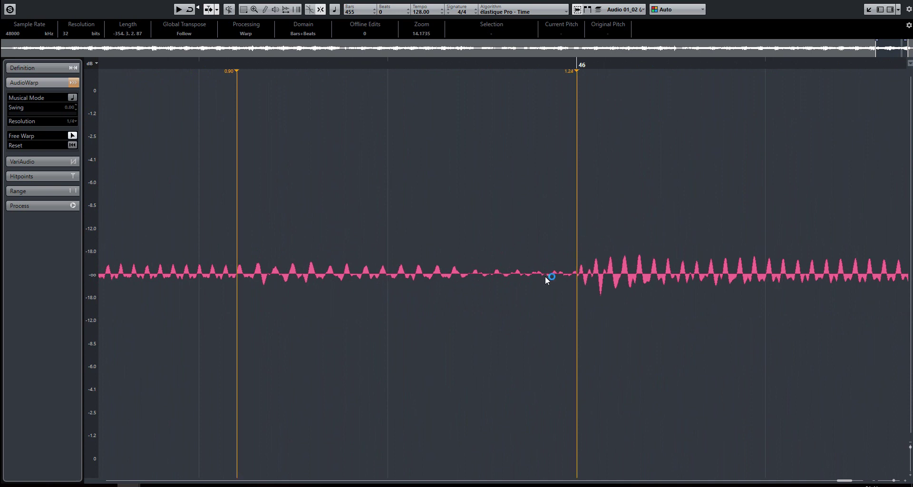
# Align the warp markers at 45.4 and 46.2 with the grid and shift the marker between 45.4 and bar 46 later.
pyautogui.scroll(-2, 546, 277)
pyautogui.scroll(-1, 545, 275)
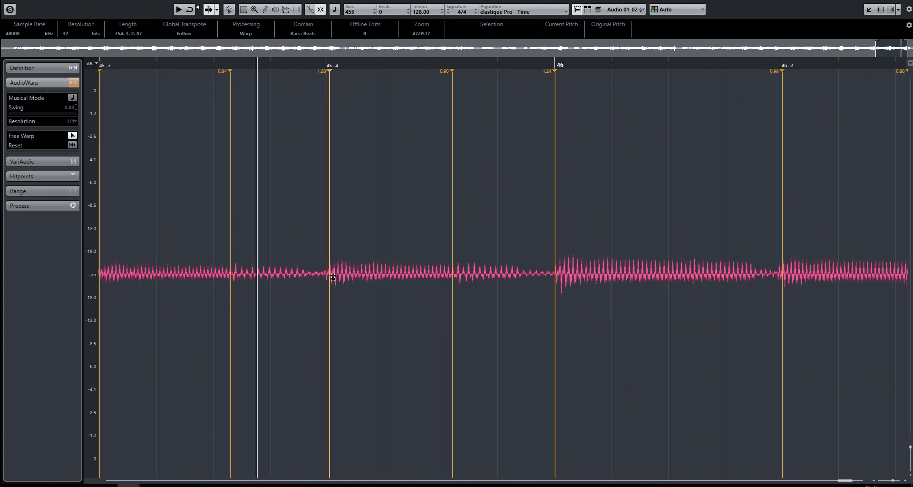
pyautogui.moveTo(332, 276); pyautogui.dragTo(327, 277)
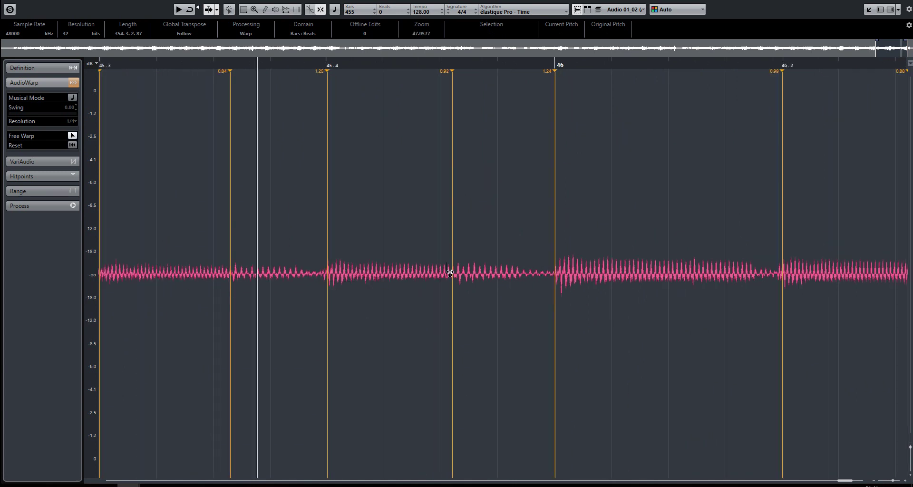
pyautogui.moveTo(453, 275); pyautogui.dragTo(473, 284)
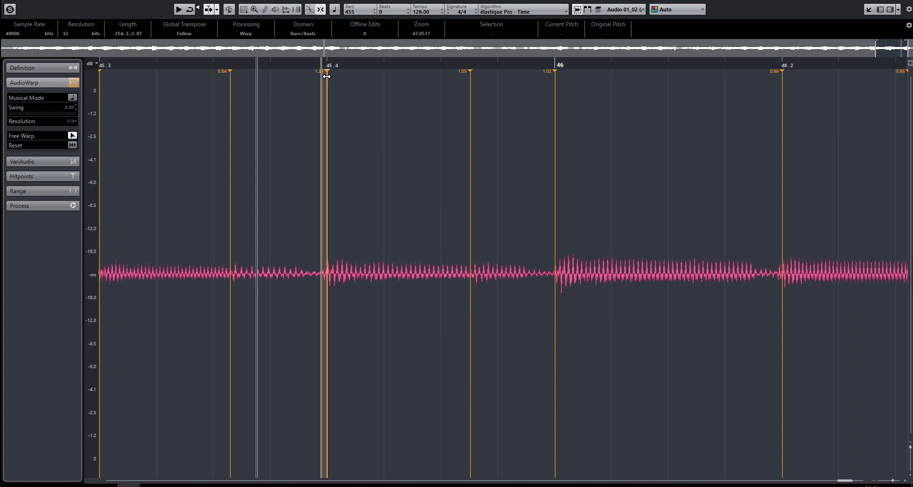
pyautogui.moveTo(329, 76); pyautogui.dragTo(327, 75)
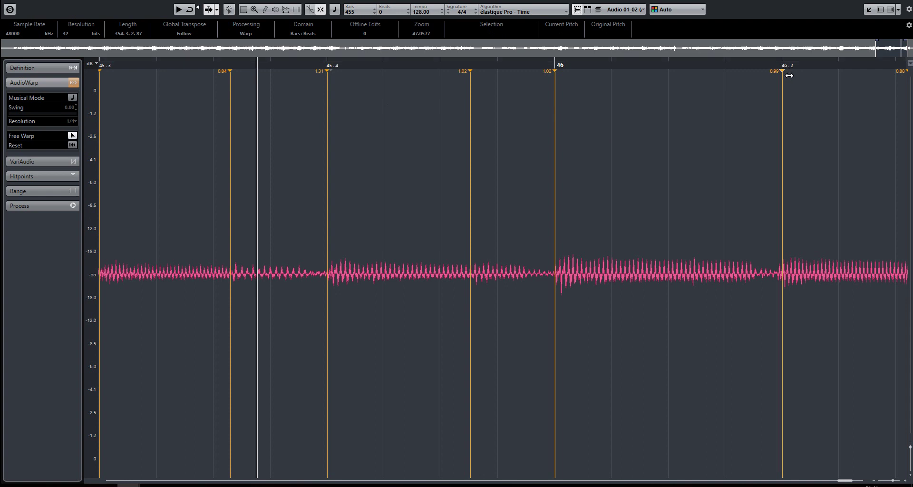
pyautogui.moveTo(789, 76); pyautogui.dragTo(781, 73)
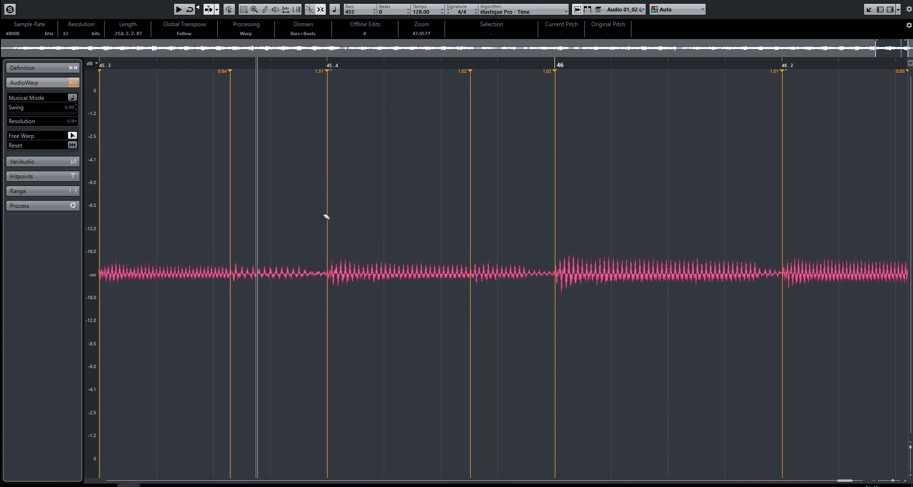
# Play back the warped guitar part and reset all warp changes on the audio event.
pyautogui.scroll(-6, 326, 215)
pyautogui.scroll(-3, 326, 217)
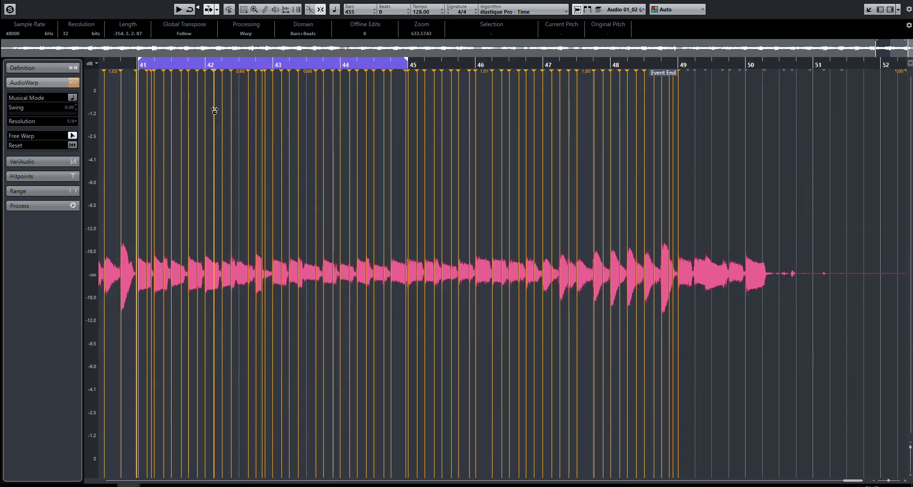
pyautogui.press('space')
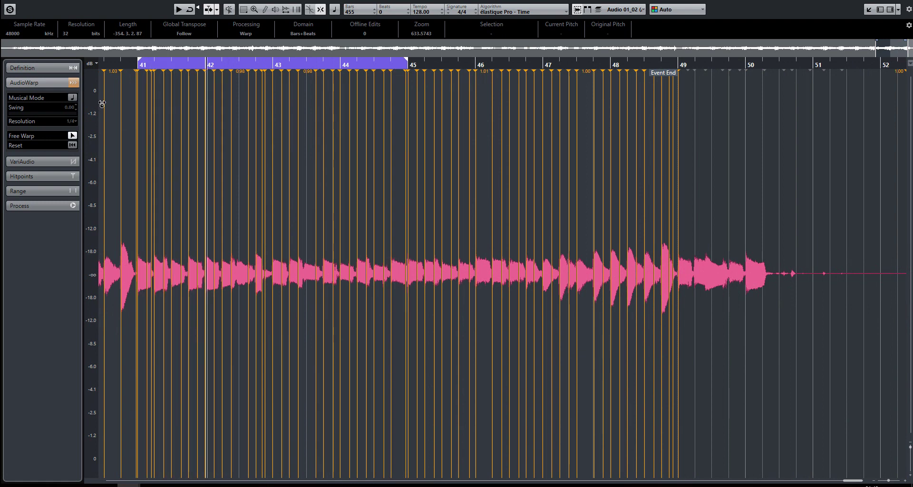
pyautogui.click(72, 145)
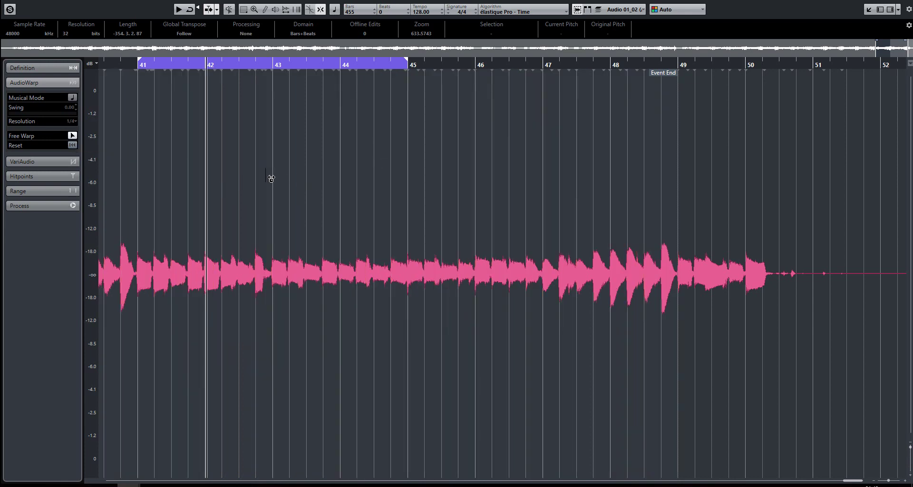
# Place Free Warp markers on the note onsets just before 42.2, 42.3 and 42.4.
pyautogui.moveTo(143, 67); pyautogui.dragTo(173, 103)
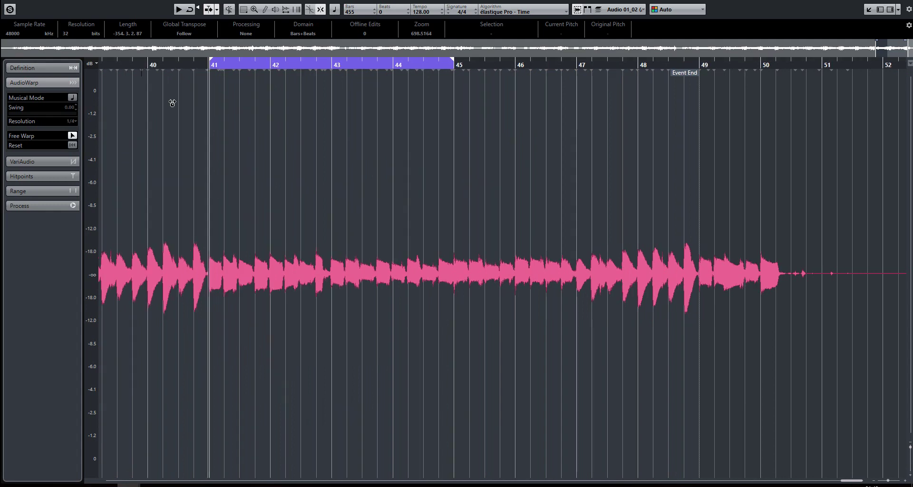
pyautogui.scroll(8, 303, 272)
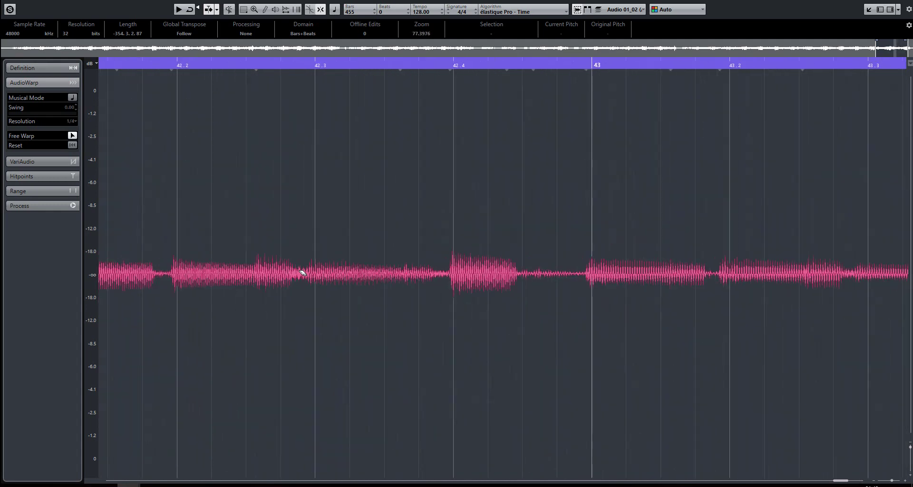
pyautogui.scroll(3, 303, 272)
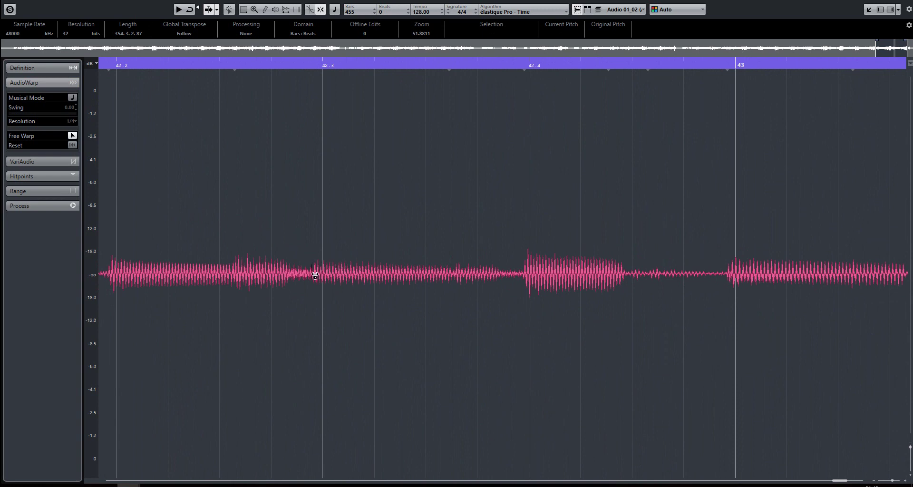
pyautogui.scroll(6, 316, 292)
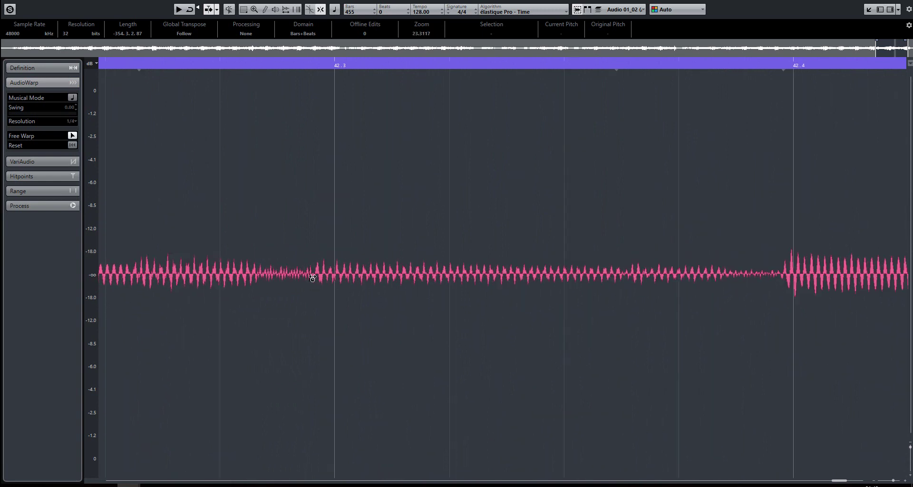
pyautogui.click(312, 277)
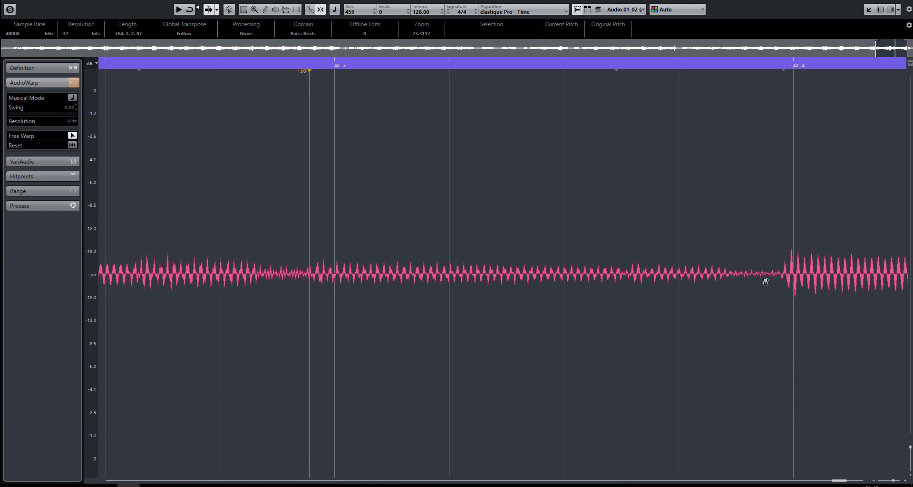
pyautogui.click(789, 280)
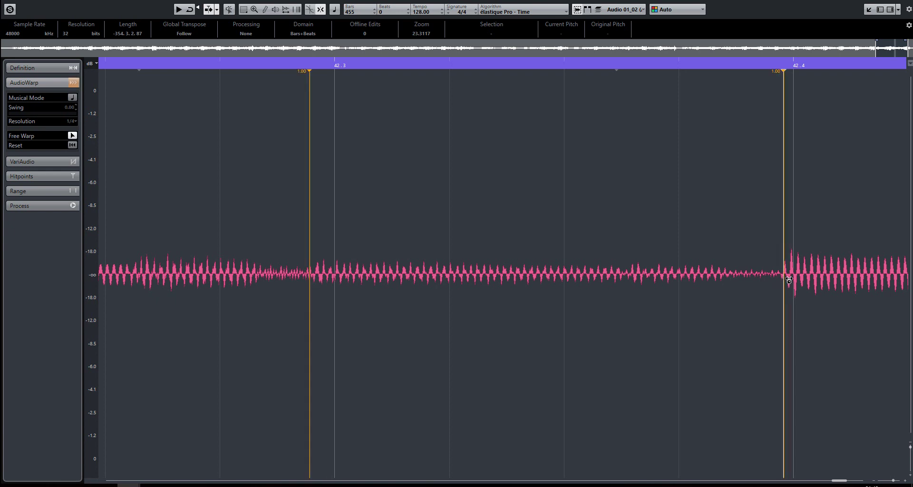
pyautogui.scroll(-6, 632, 316)
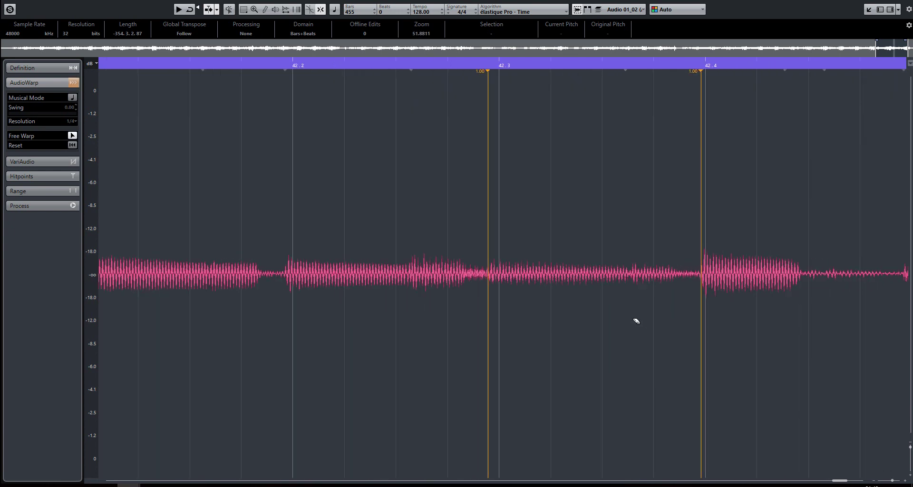
pyautogui.click(288, 278)
pyautogui.scroll(-4, 311, 297)
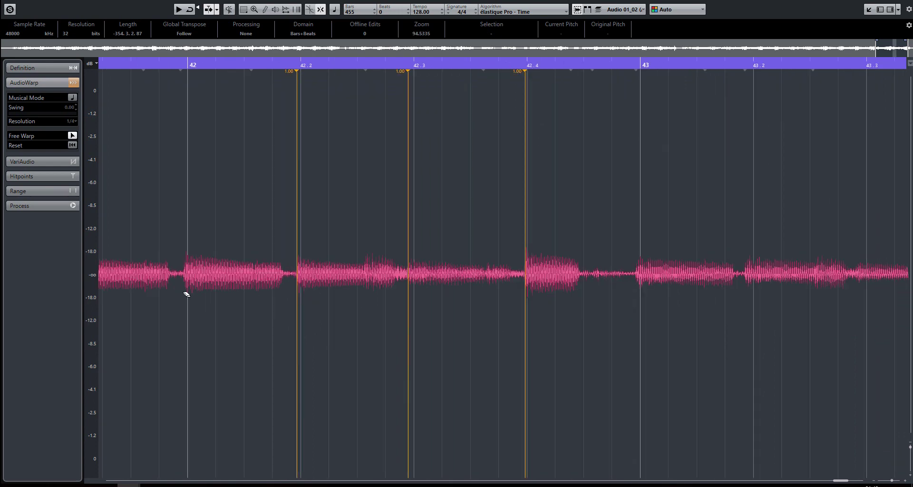
# Add a warp marker on the onset just before bar 42 and move the 42.2 and 42.3 markers onto their grid lines.
pyautogui.scroll(2, 187, 286)
pyautogui.scroll(1, 187, 284)
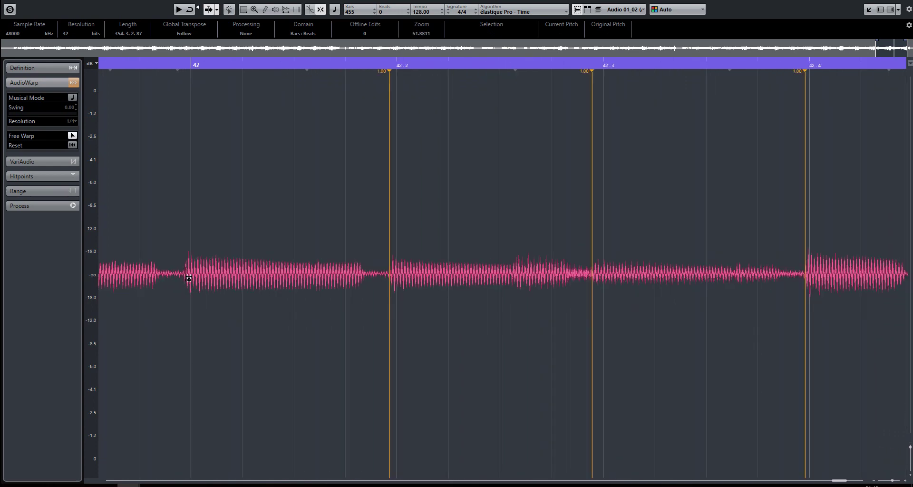
pyautogui.click(188, 279)
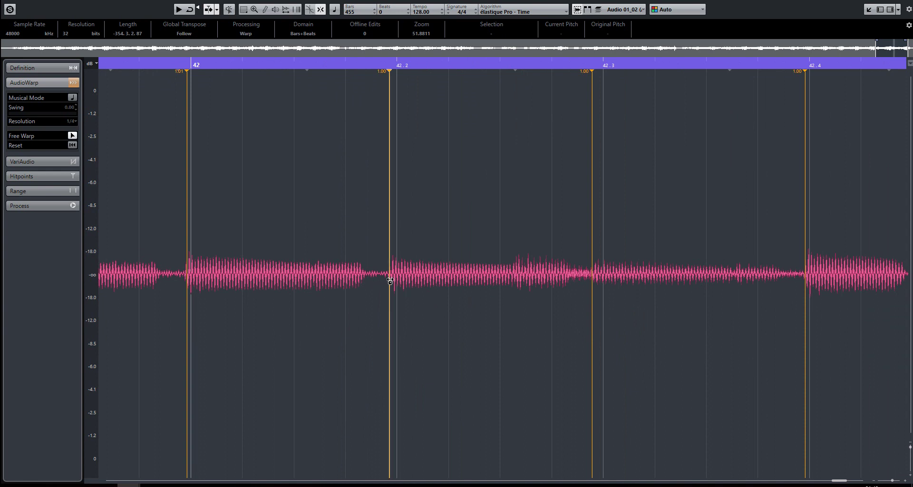
pyautogui.moveTo(390, 281); pyautogui.dragTo(397, 280)
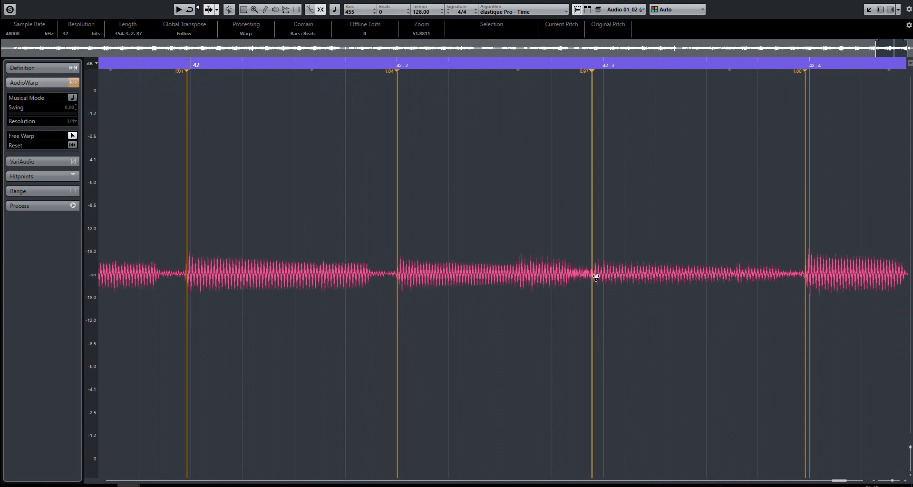
pyautogui.moveTo(596, 278); pyautogui.dragTo(607, 280)
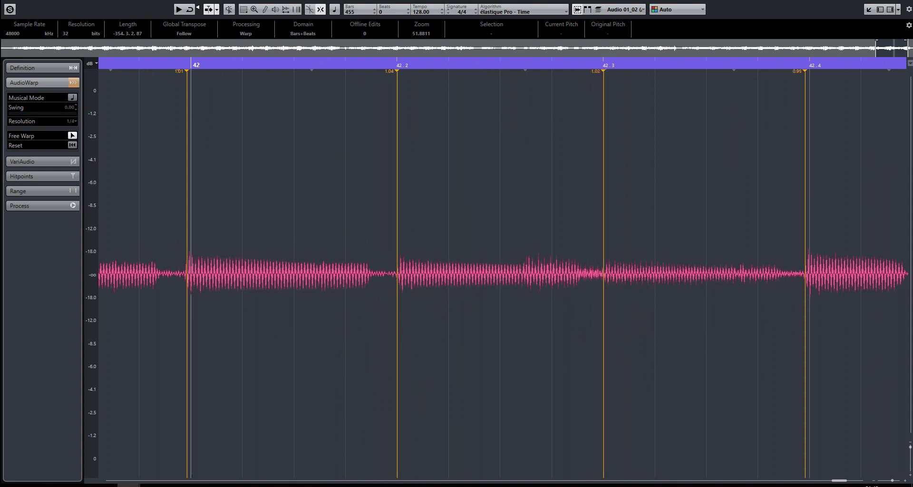
# Place warp markers on the note onsets just before 41.2 and 41.3.
pyautogui.moveTo(840, 480); pyautogui.dragTo(838, 482)
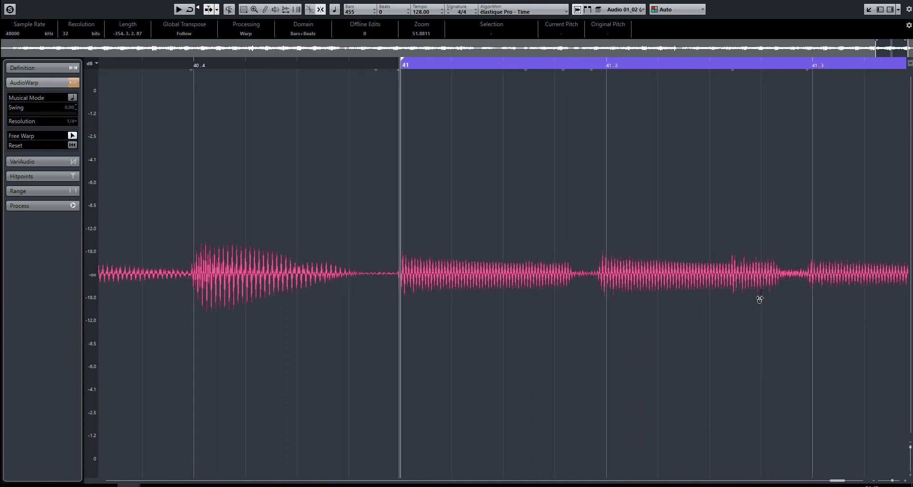
pyautogui.click(604, 280)
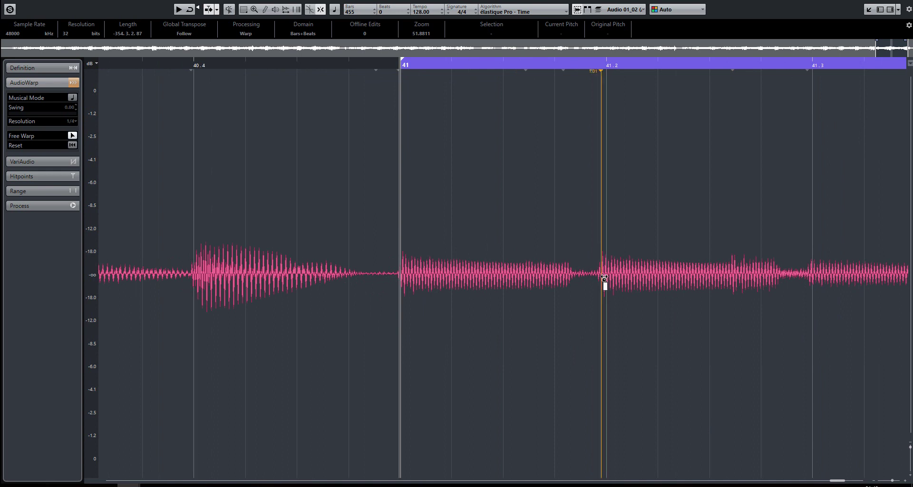
pyautogui.click(810, 277)
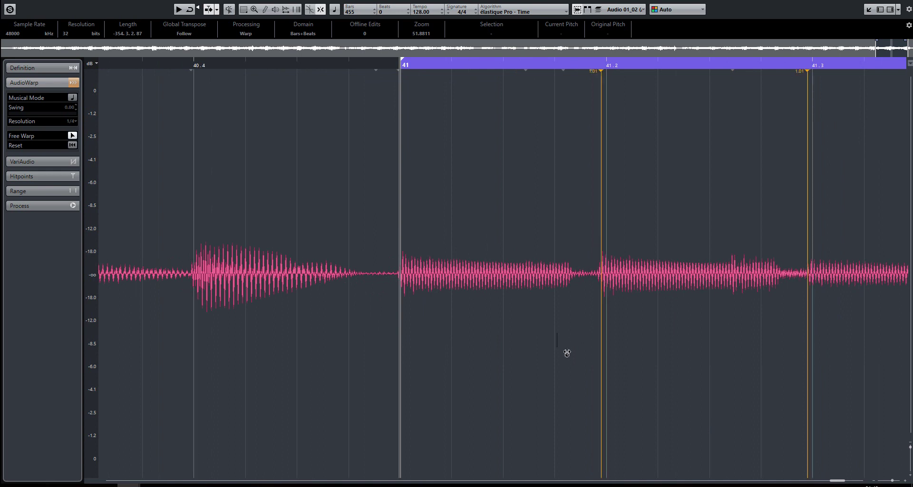
# Add a warp marker on the note onset at 41.4 and move the neighbouring marker onto the bar 42 grid line.
pyautogui.moveTo(833, 482); pyautogui.dragTo(836, 483)
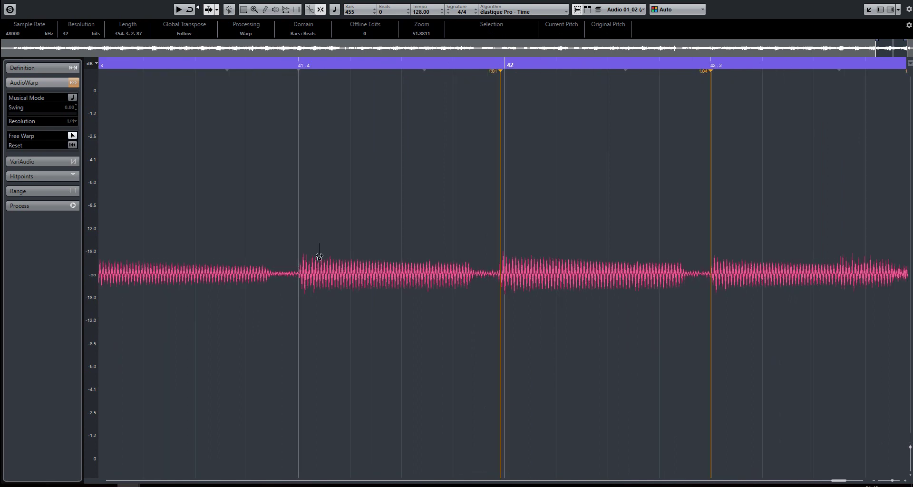
pyautogui.click(301, 275)
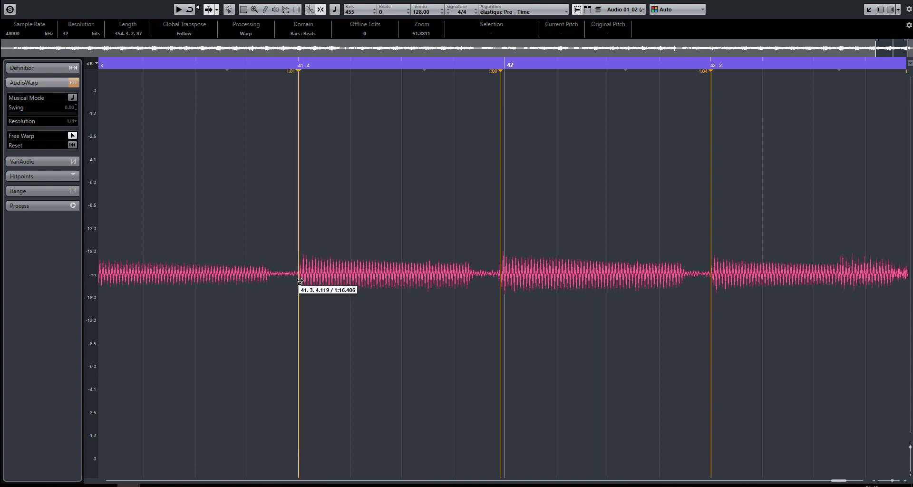
pyautogui.moveTo(503, 295); pyautogui.dragTo(505, 297)
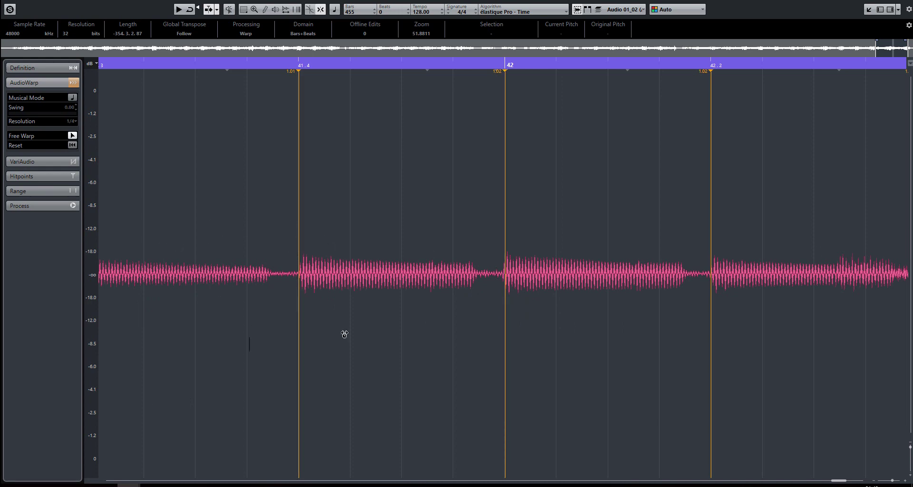
# Anchor the first note with a warp marker at bar 41 and align the next two markers with the 41.2 and 41.3 grid lines.
pyautogui.moveTo(843, 482); pyautogui.dragTo(842, 482)
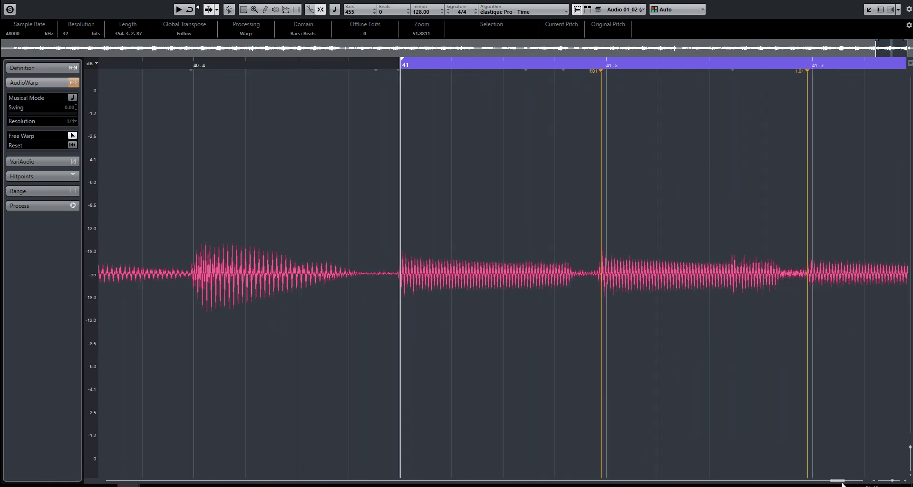
pyautogui.moveTo(602, 299); pyautogui.dragTo(608, 304)
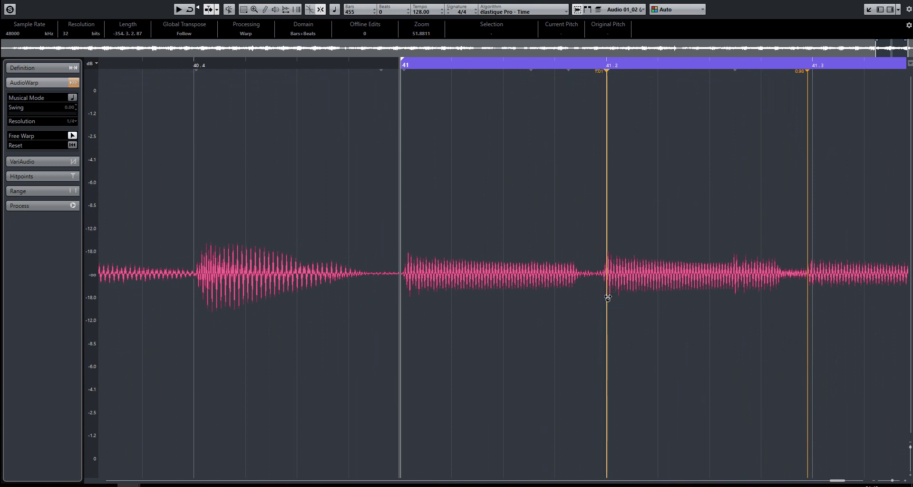
pyautogui.hotkey('ctrl', 'z')
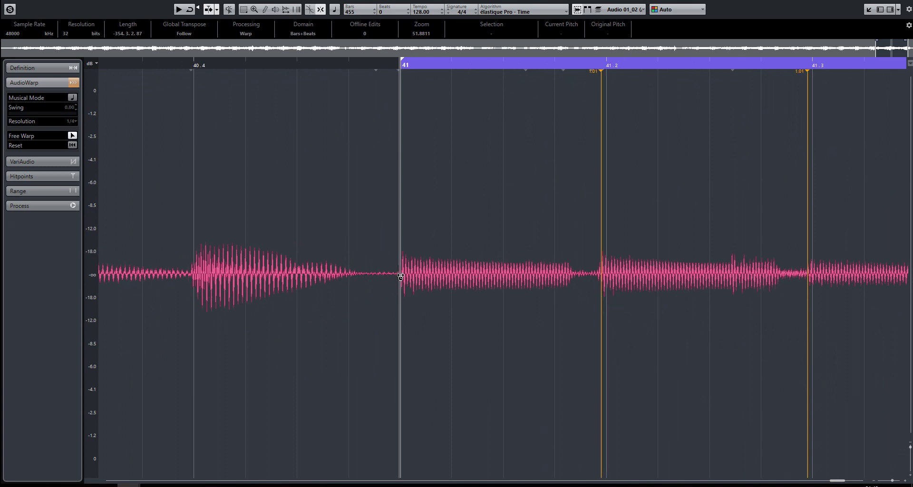
pyautogui.moveTo(402, 276); pyautogui.dragTo(405, 284)
pyautogui.moveTo(601, 285); pyautogui.dragTo(607, 292)
pyautogui.moveTo(808, 287); pyautogui.dragTo(813, 295)
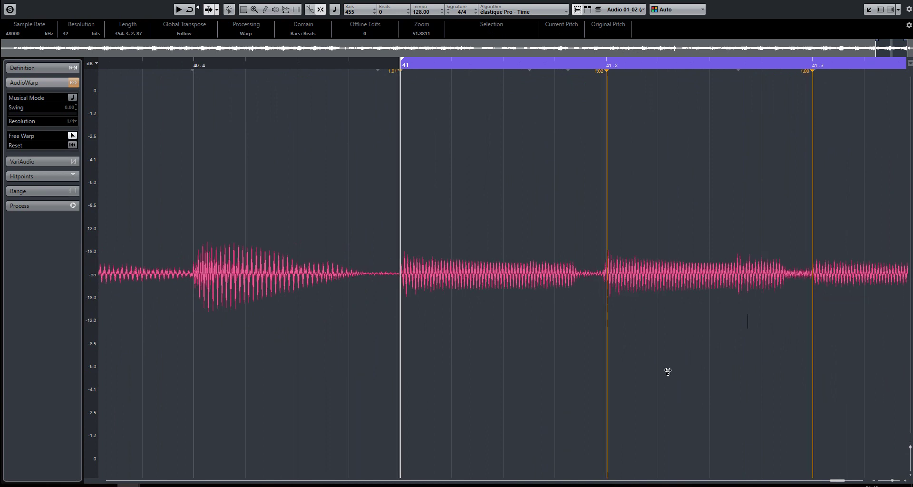
# Add warp markers on the note onsets near bar 43 and 43.2 and align them with those grid lines.
pyautogui.scroll(-2, 811, 406)
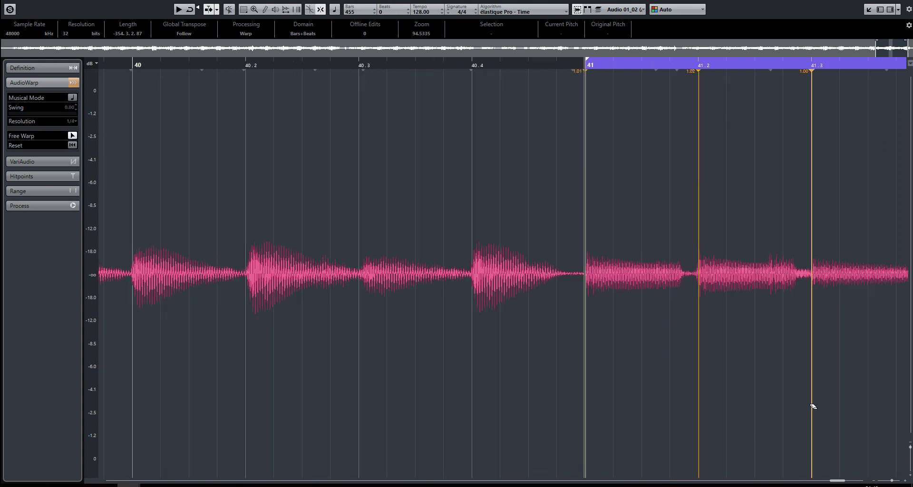
pyautogui.moveTo(831, 484); pyautogui.dragTo(834, 485)
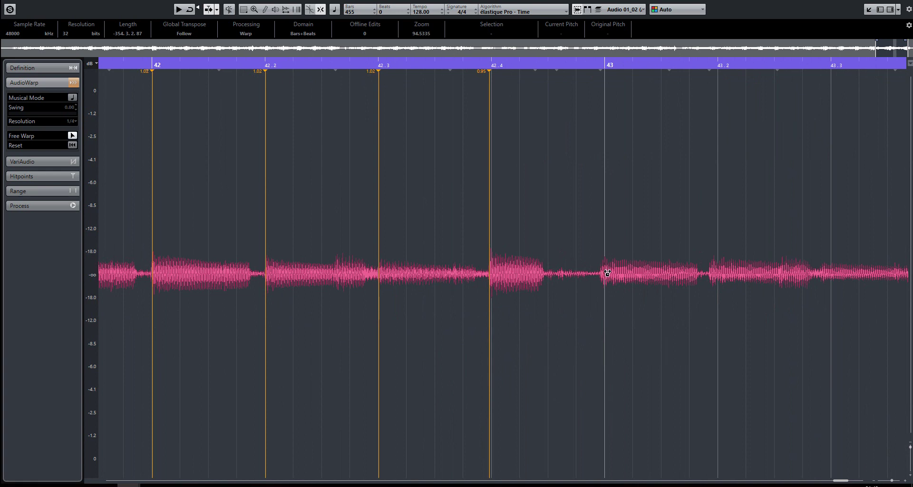
pyautogui.scroll(3, 607, 272)
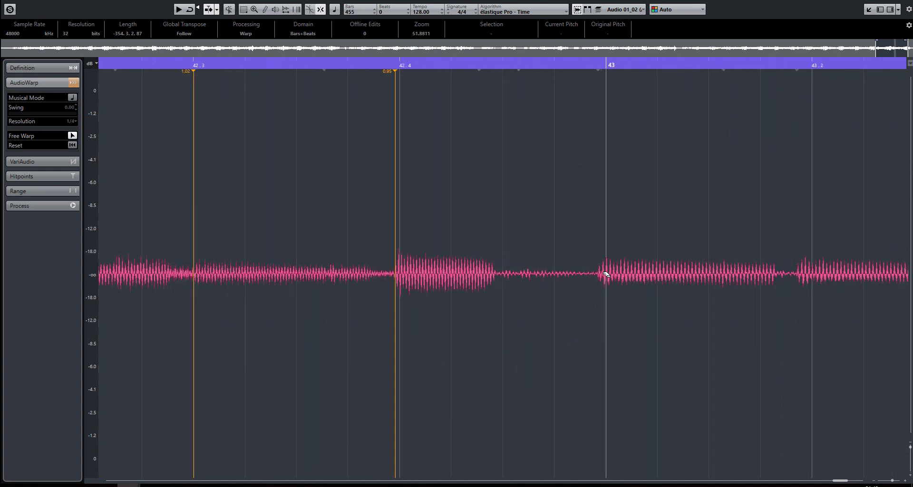
pyautogui.click(606, 276)
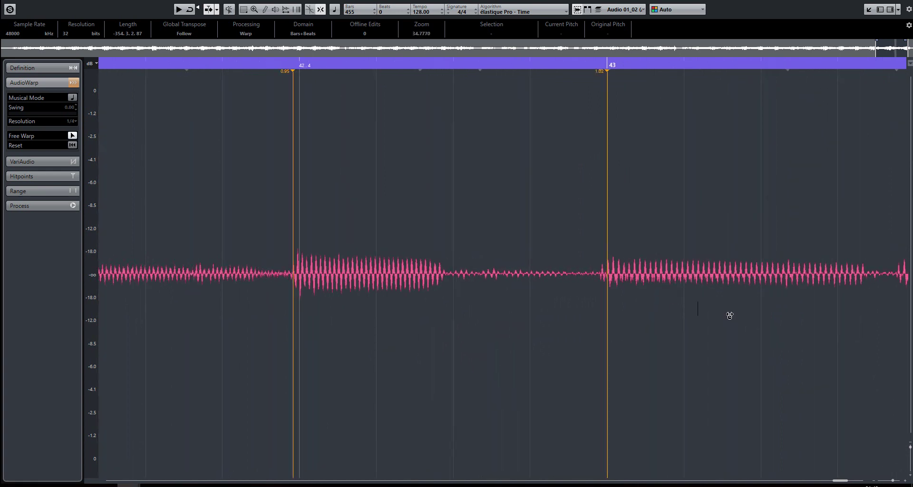
pyautogui.scroll(-1, 727, 315)
pyautogui.click(849, 275)
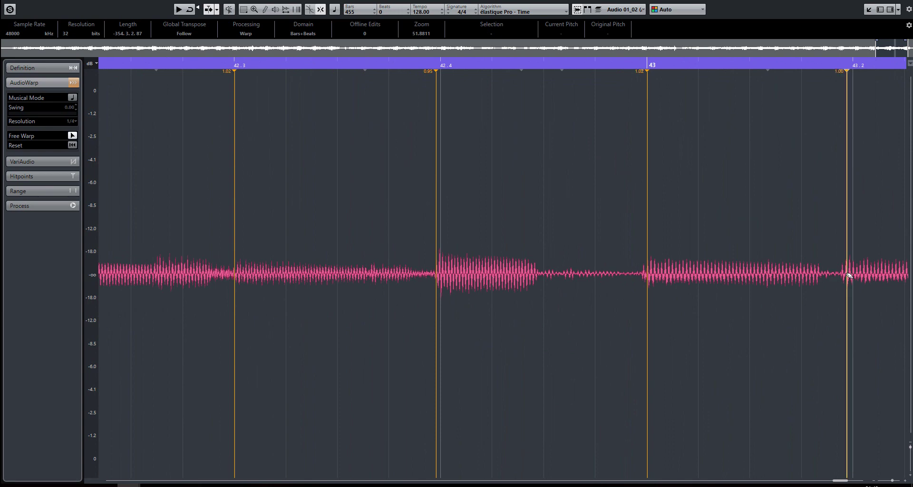
pyautogui.moveTo(849, 275); pyautogui.dragTo(853, 275)
# Warp the notes near 43.3 and 43.4 onto their grid lines and place a warp marker at bar 44.
pyautogui.scroll(-2, 824, 317)
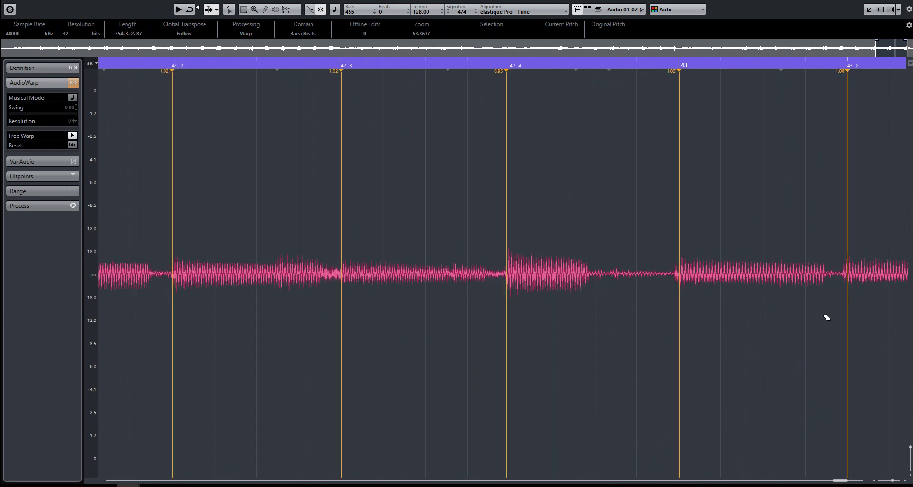
pyautogui.scroll(-1, 824, 318)
pyautogui.moveTo(837, 481); pyautogui.dragTo(840, 481)
pyautogui.scroll(3, 438, 278)
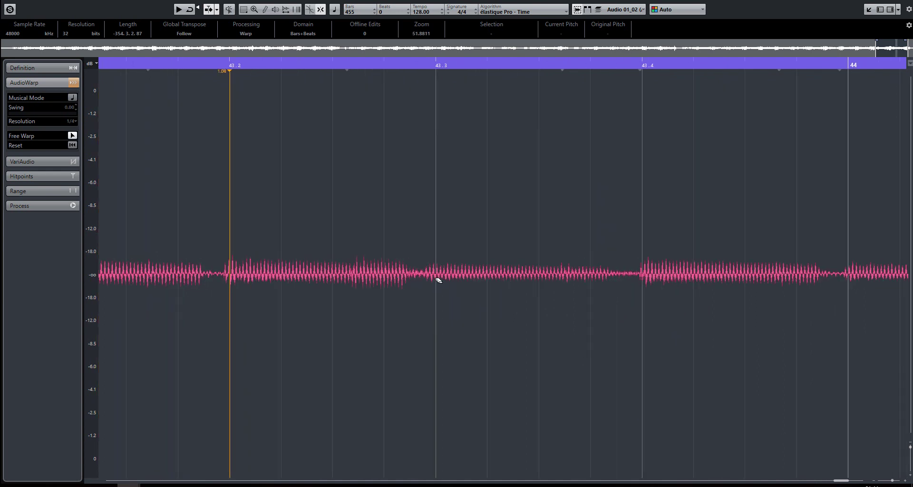
pyautogui.moveTo(434, 274); pyautogui.dragTo(435, 278)
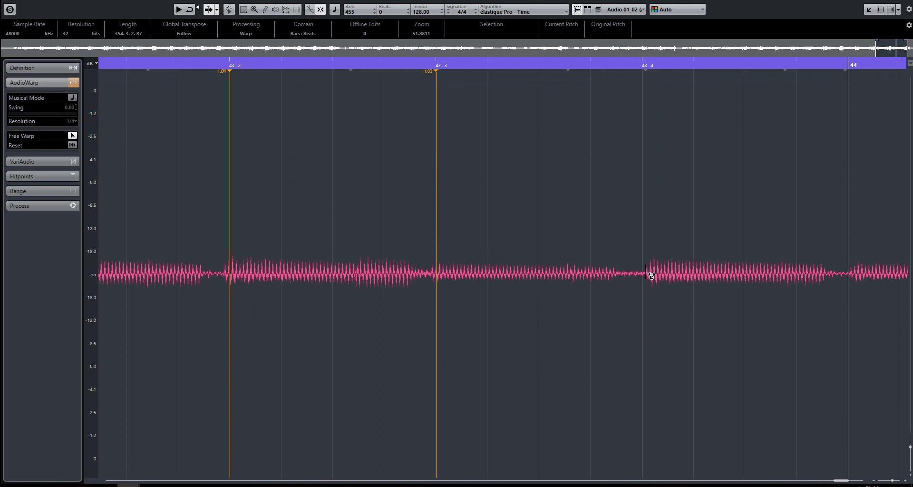
pyautogui.moveTo(651, 275); pyautogui.dragTo(647, 277)
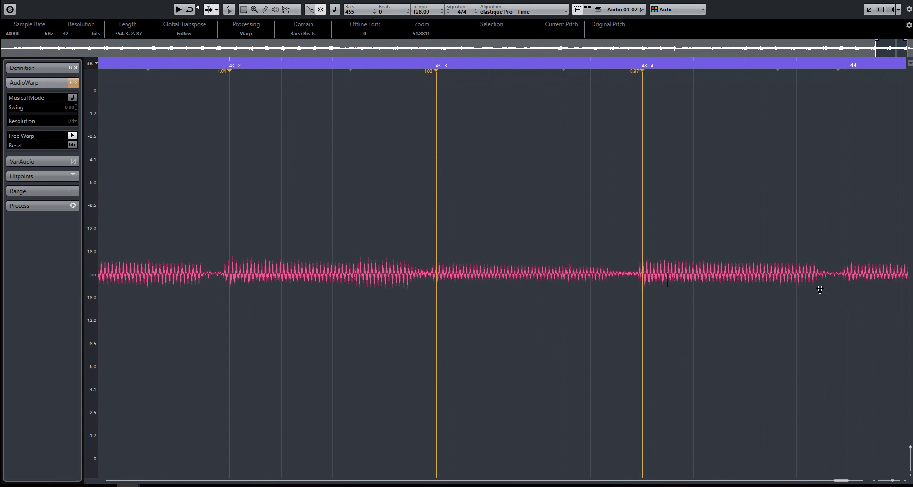
pyautogui.click(852, 277)
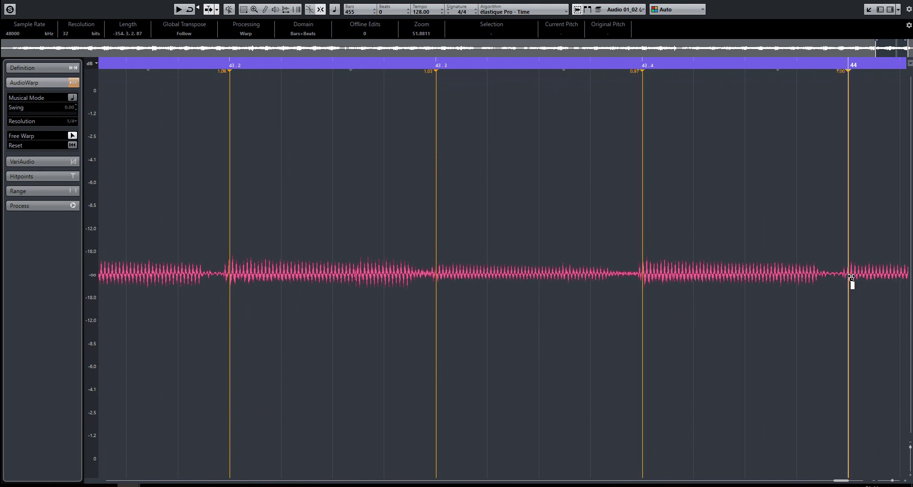
# Add warp markers on the note onsets near 44.2 and 44.3 and align them with those grid lines.
pyautogui.scroll(-2, 758, 370)
pyautogui.scroll(-1, 758, 371)
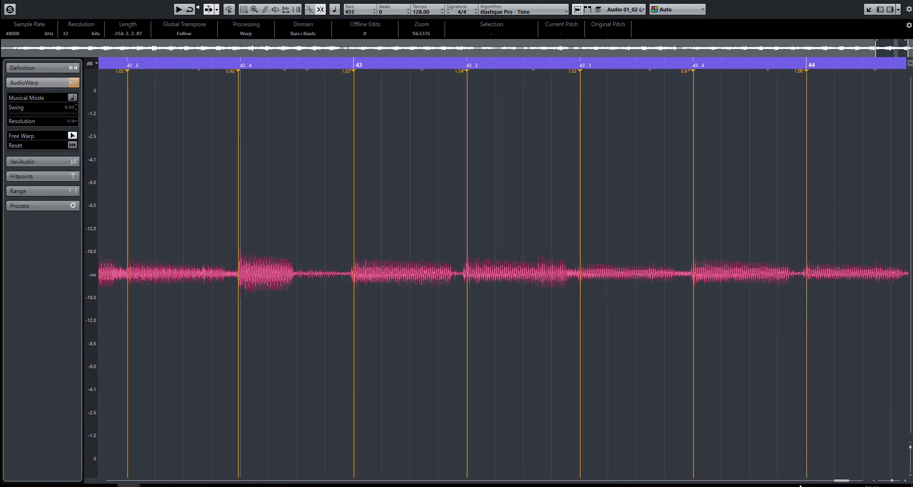
pyautogui.scroll(-3, 841, 482)
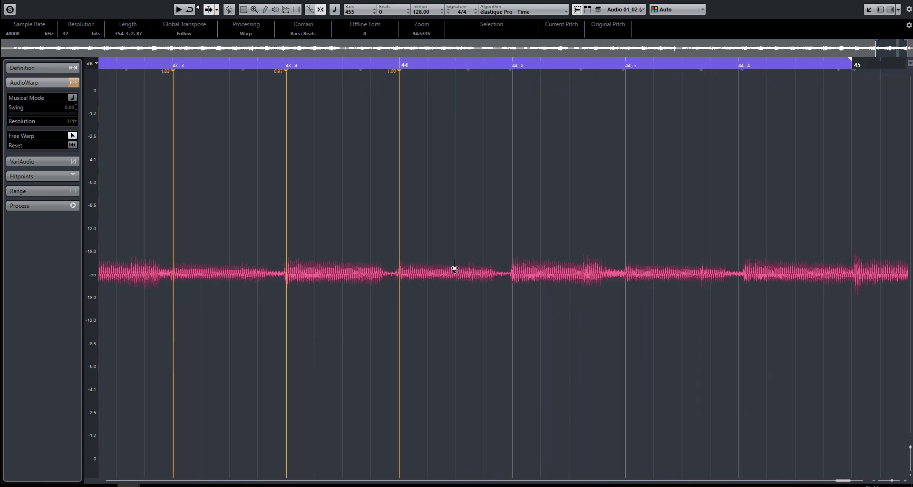
pyautogui.scroll(6, 523, 300)
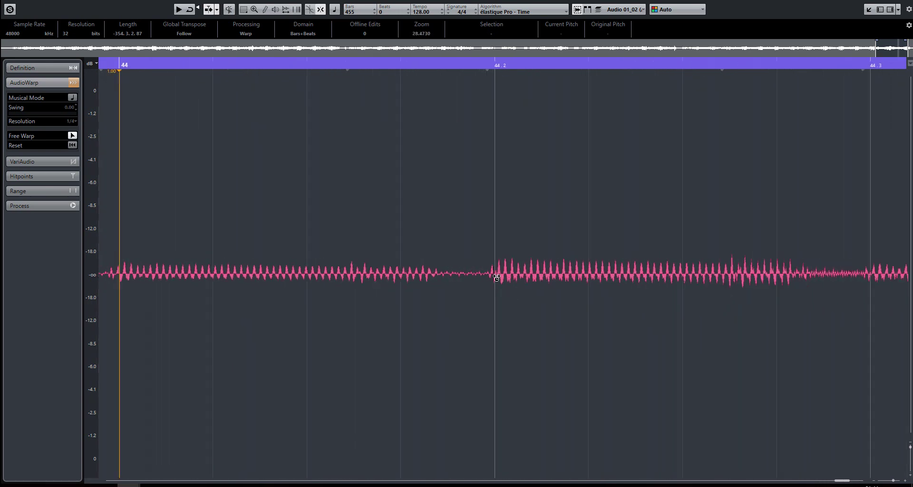
pyautogui.moveTo(499, 275); pyautogui.dragTo(495, 276)
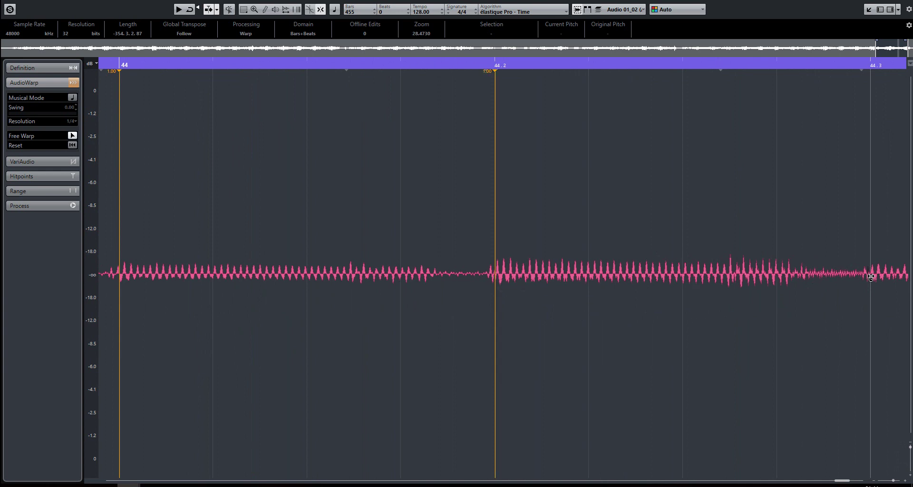
pyautogui.moveTo(871, 277); pyautogui.dragTo(871, 278)
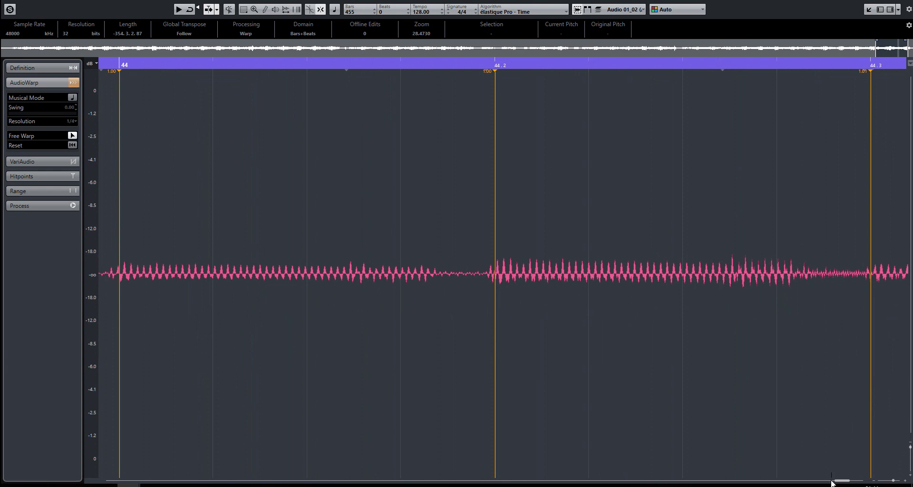
# Warp the note onsets near 44.4 and bar 45 onto their grid lines.
pyautogui.moveTo(831, 484); pyautogui.dragTo(838, 484)
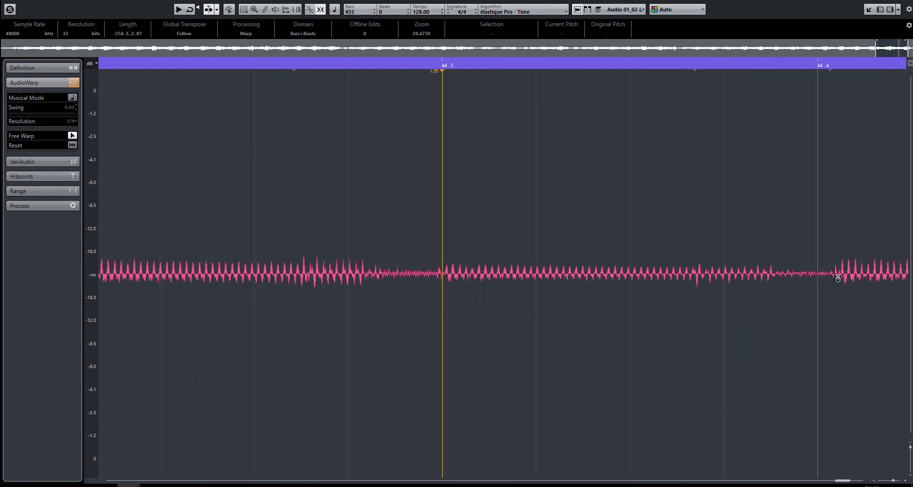
pyautogui.moveTo(842, 278); pyautogui.dragTo(817, 285)
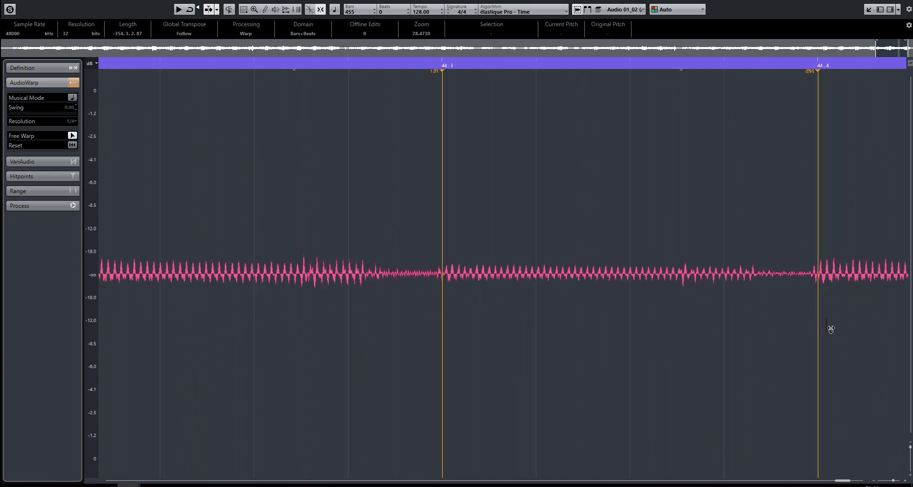
pyautogui.scroll(-1, 830, 328)
pyautogui.scroll(-1, 815, 386)
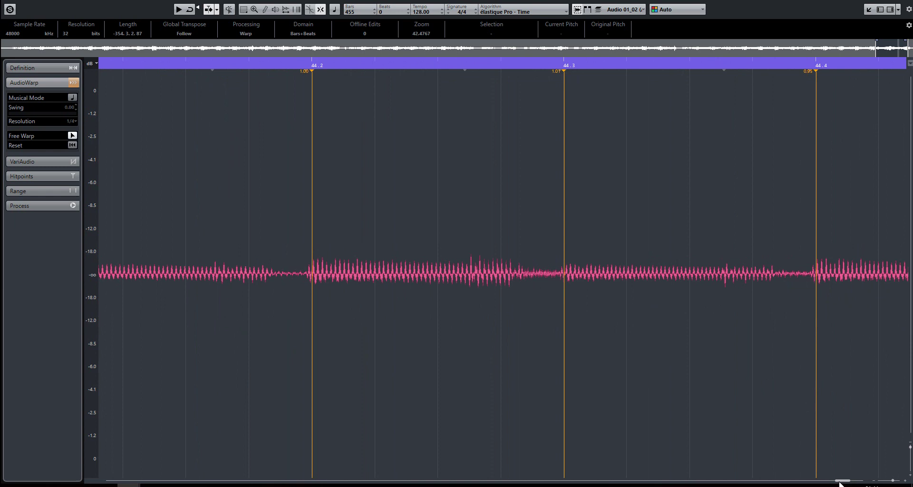
pyautogui.moveTo(839, 483); pyautogui.dragTo(840, 484)
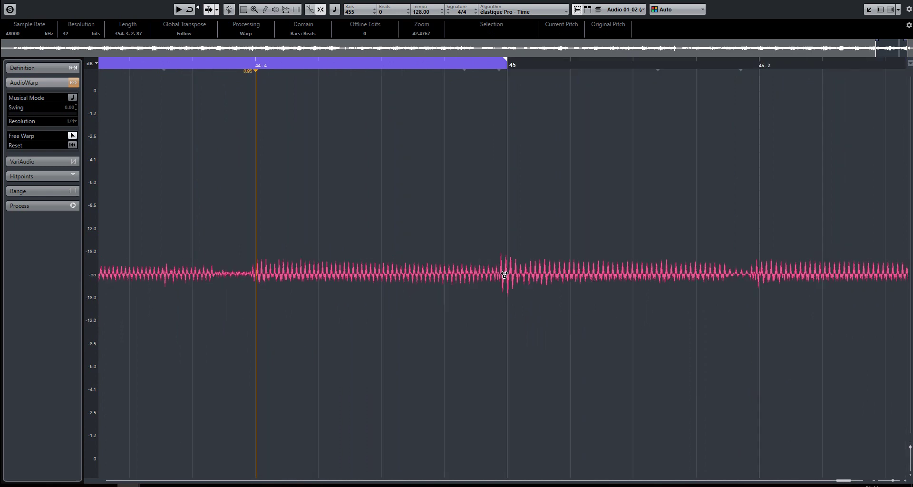
pyautogui.moveTo(504, 275); pyautogui.dragTo(508, 286)
# Play back the warped passage from bar 41 to check its timing.
pyautogui.scroll(-10, 409, 309)
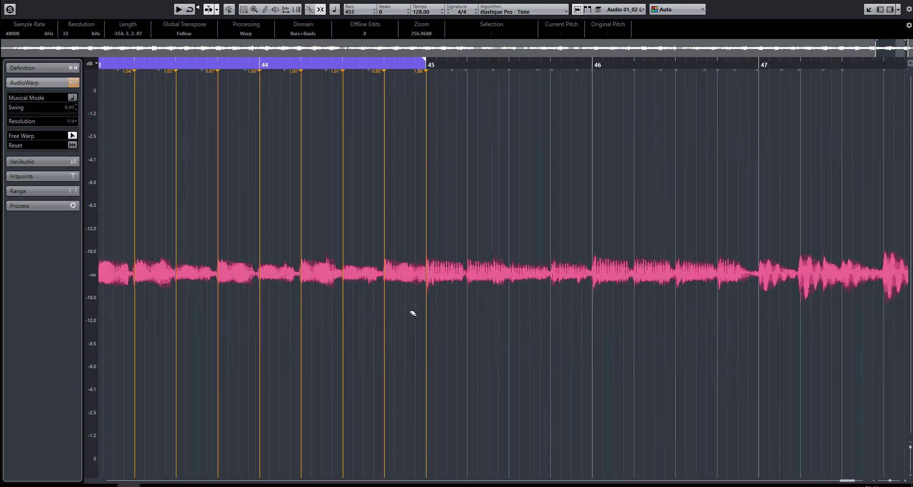
pyautogui.scroll(-1, 411, 311)
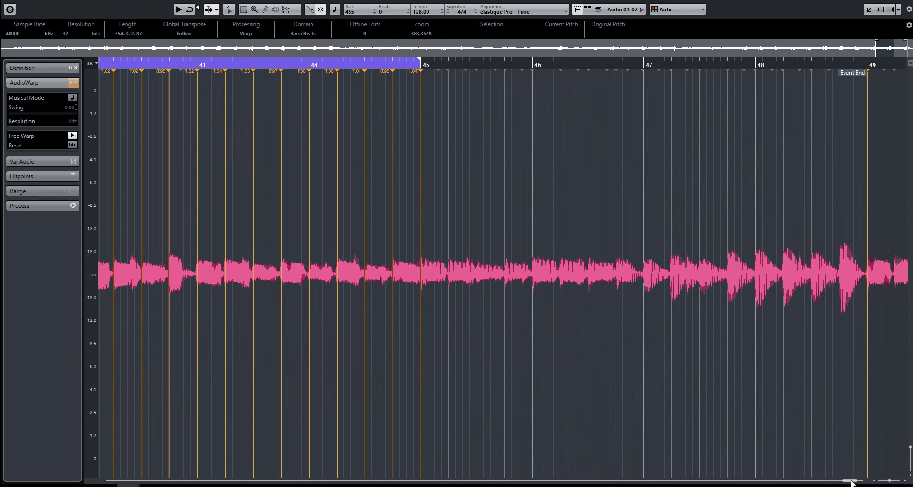
pyautogui.moveTo(851, 483); pyautogui.dragTo(848, 484)
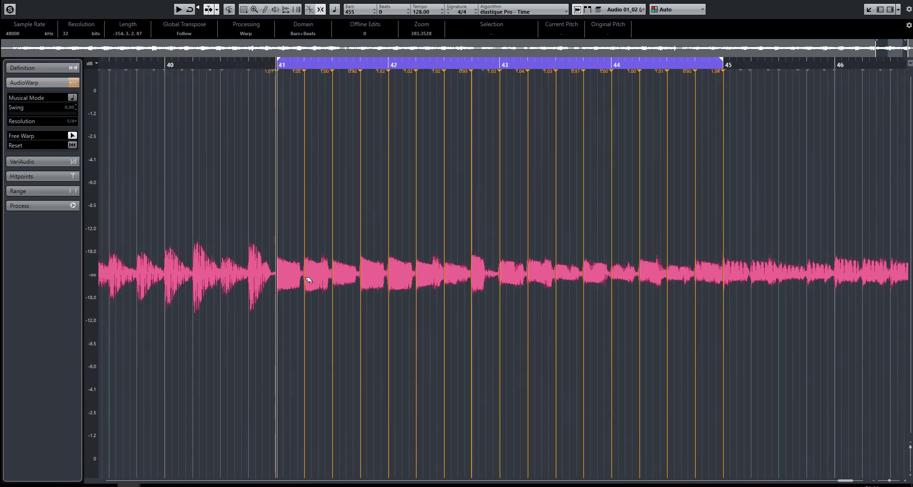
pyautogui.scroll(7, 308, 280)
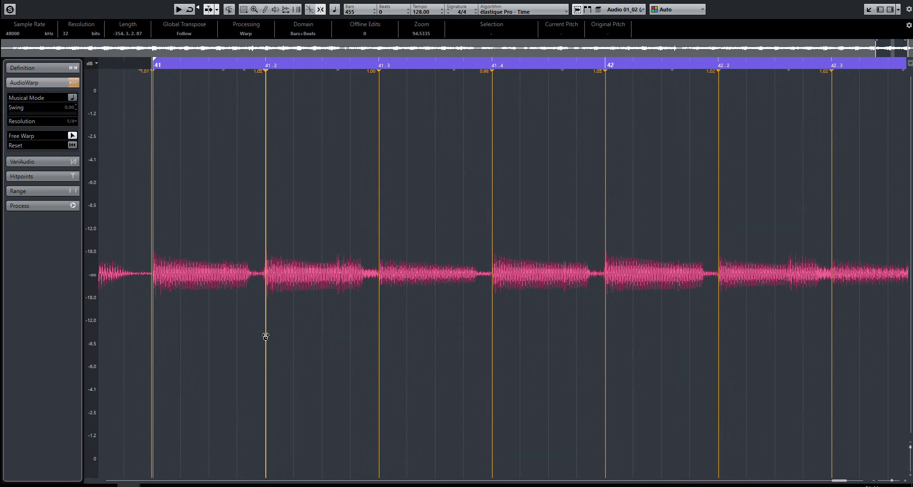
pyautogui.press('space')
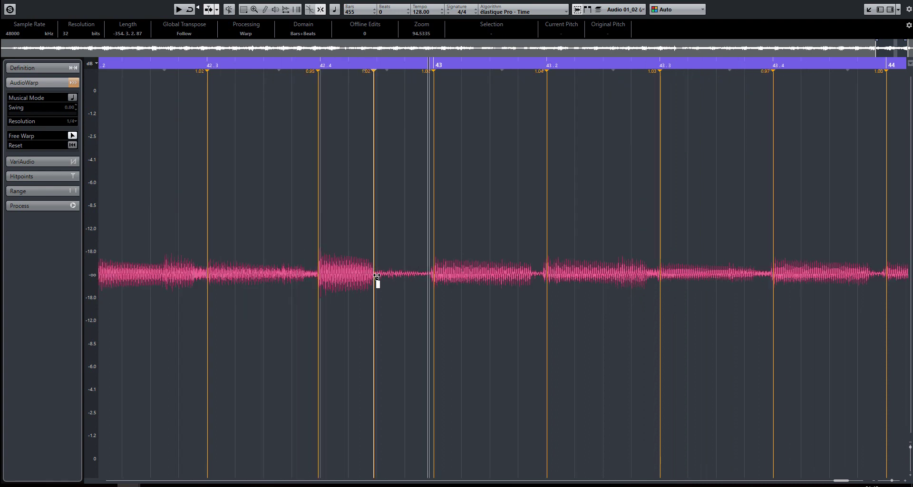
# Lengthen the short note at 42.4 by warping its end to about 42.4.3.38, and align its onset marker with the 42.4 grid line.
pyautogui.moveTo(377, 276); pyautogui.dragTo(390, 281)
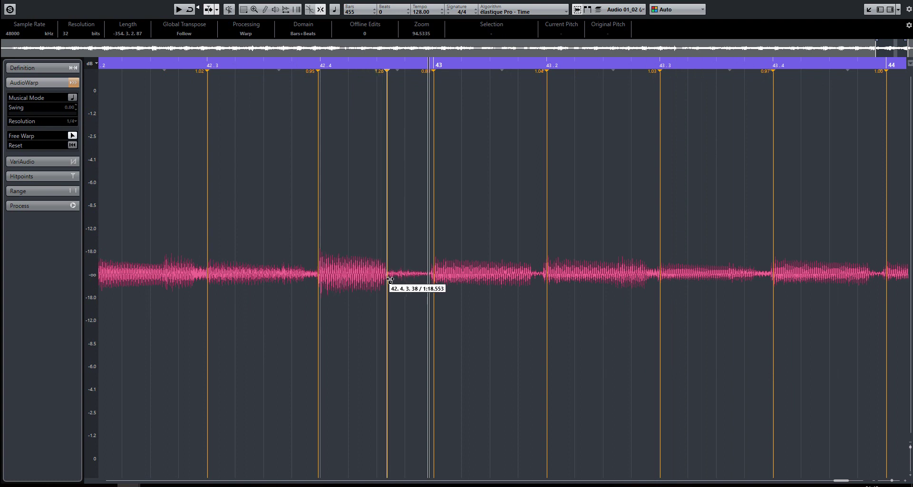
pyautogui.click(149, 70)
pyautogui.moveTo(317, 253); pyautogui.dragTo(322, 253)
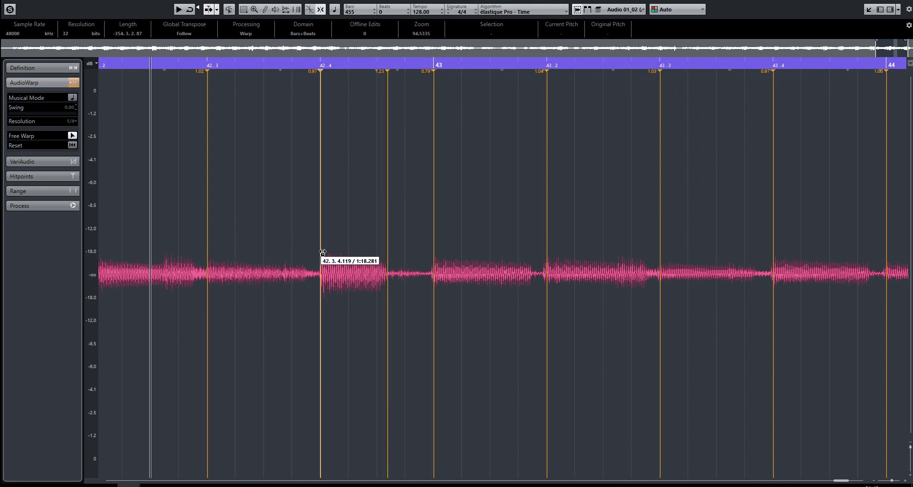
pyautogui.press('space')
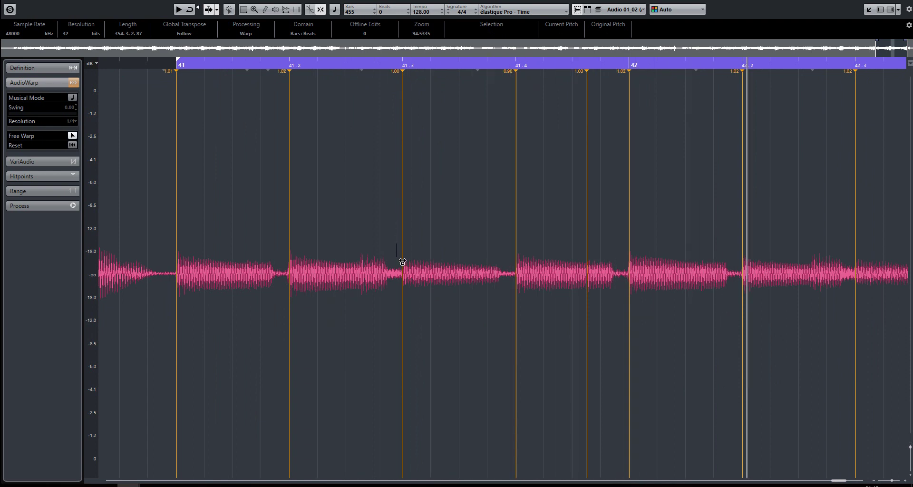
# Fine-tune the 41.3 warp marker's anchor in the audio to match the note onset.
pyautogui.scroll(5, 409, 281)
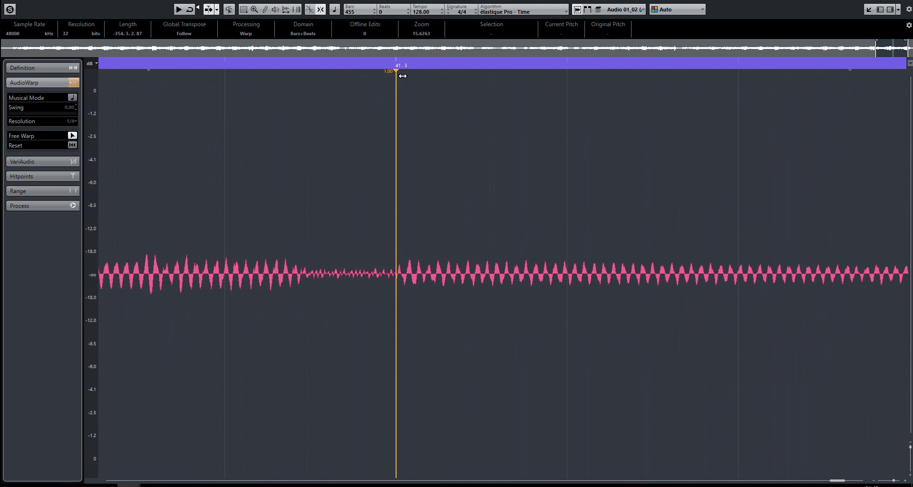
pyautogui.moveTo(403, 76); pyautogui.dragTo(405, 77)
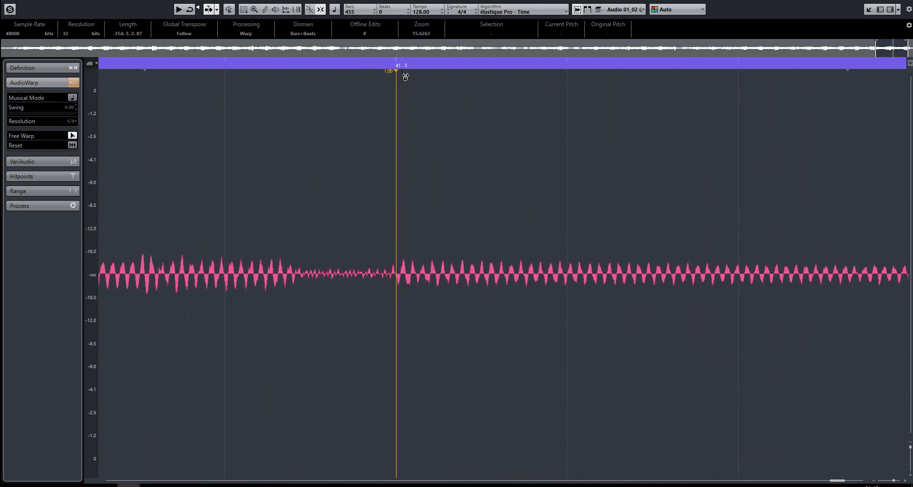
pyautogui.moveTo(106, 73); pyautogui.dragTo(111, 69)
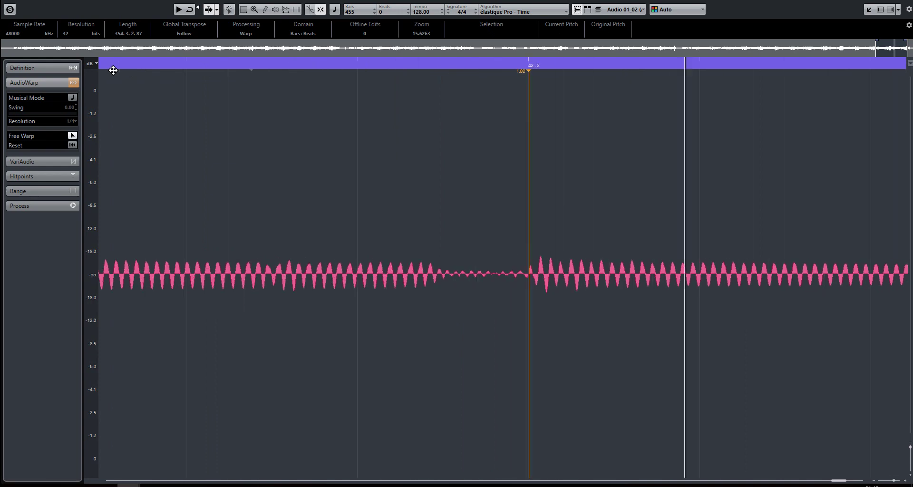
# Listen through the looped passage from bar 41 to bar 45 and examine its warp markers.
pyautogui.press('g')
pyautogui.press('g')
pyautogui.press('g')
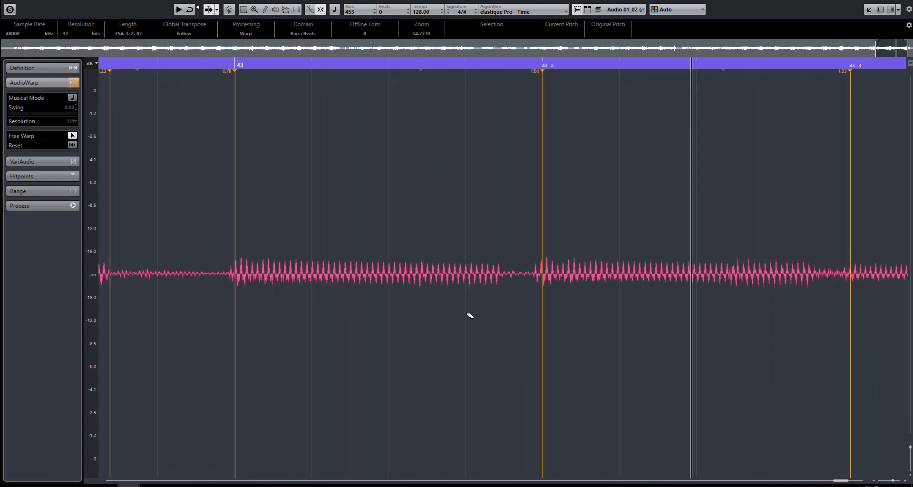
pyautogui.press('g')
pyautogui.press('g')
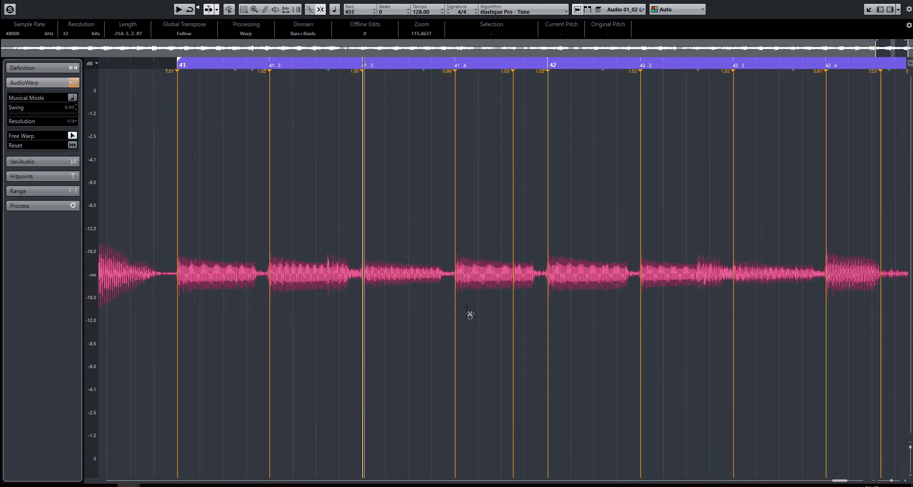
pyautogui.press('g')
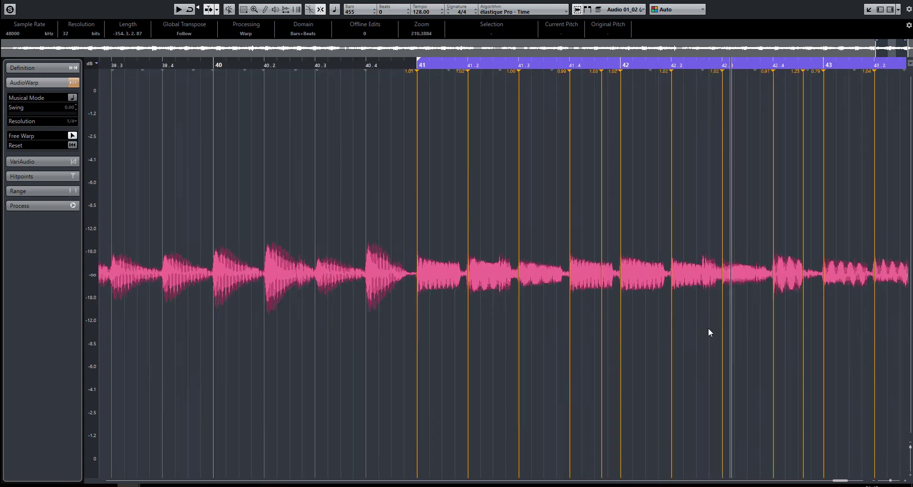
pyautogui.press('g')
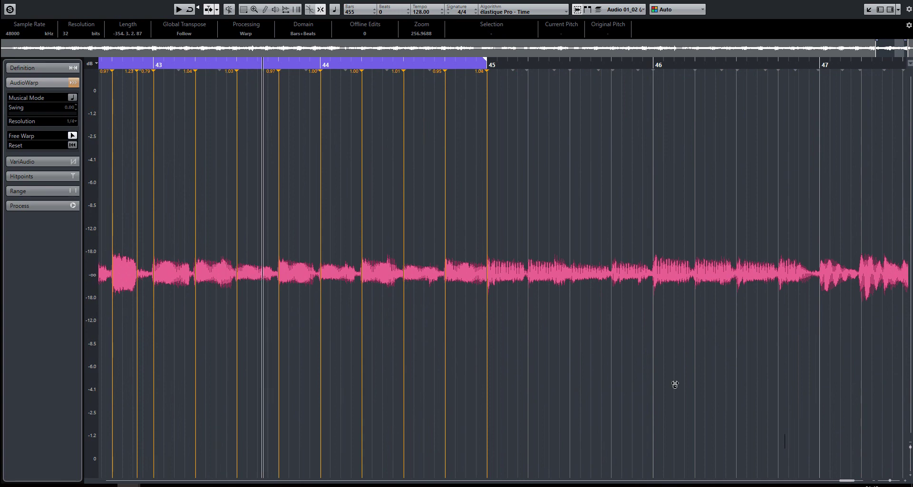
# Move the cycle range to bars 45 to 49 and set the playback position near bar 45.
pyautogui.press('g')
pyautogui.press('g')
pyautogui.press('g')
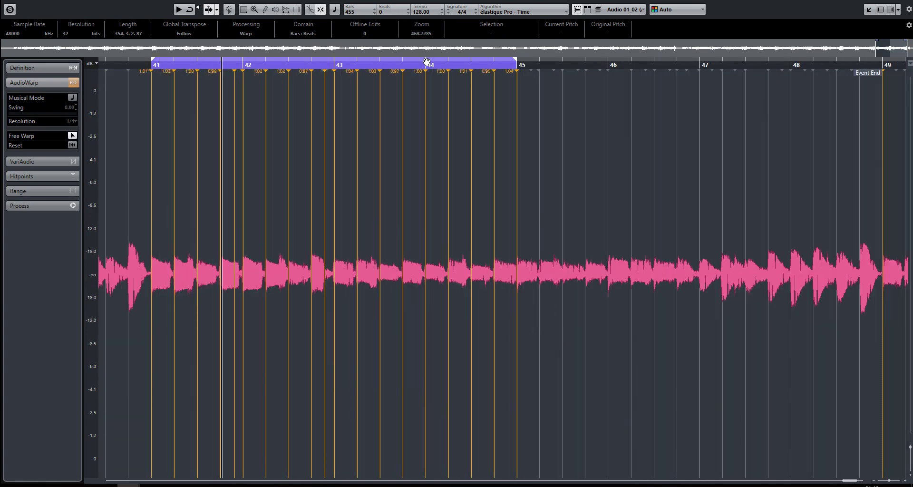
pyautogui.moveTo(427, 61); pyautogui.dragTo(791, 56)
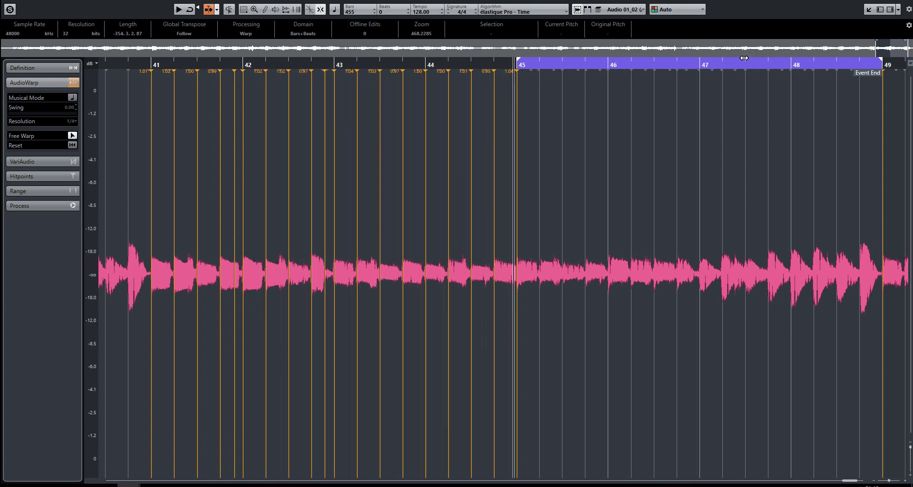
pyautogui.click(523, 68)
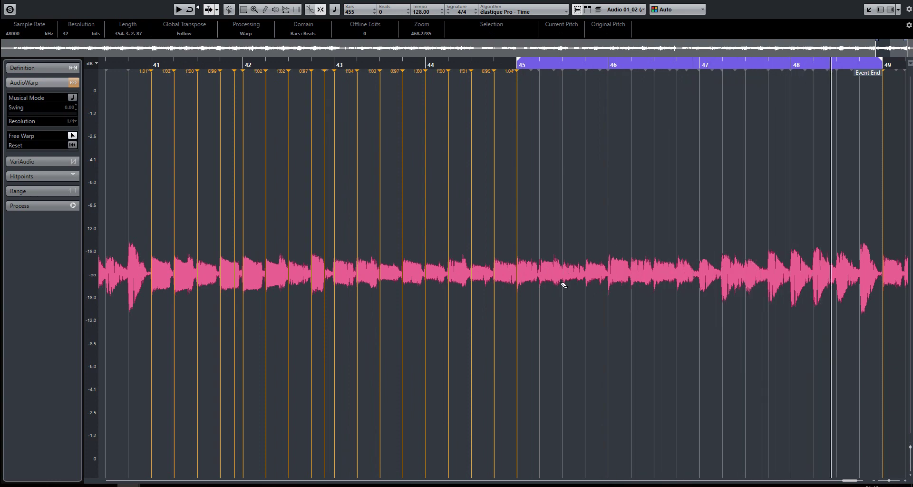
# Add warp markers on the note onsets near 45.2 and 45.3 and align them with those grid lines.
pyautogui.press('h')
pyautogui.press('h')
pyautogui.press('h')
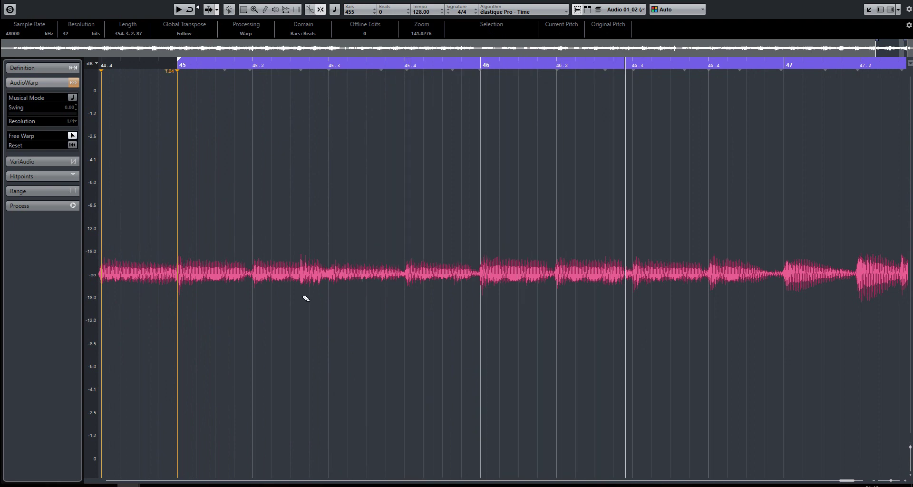
pyautogui.scroll(8, 286, 285)
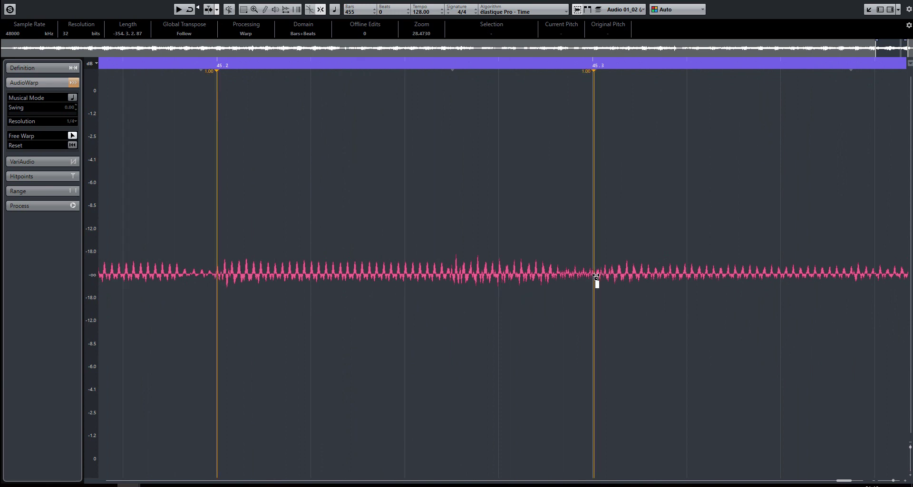
pyautogui.moveTo(598, 277); pyautogui.dragTo(598, 276)
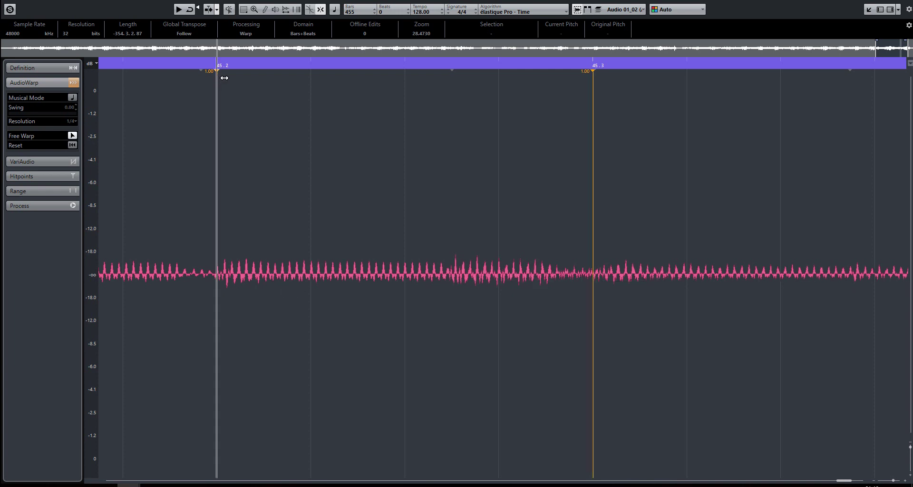
# Check the bar 45 warp marker and fine-tune the 45.2 marker against its note onset.
pyautogui.scroll(-2, 179, 261)
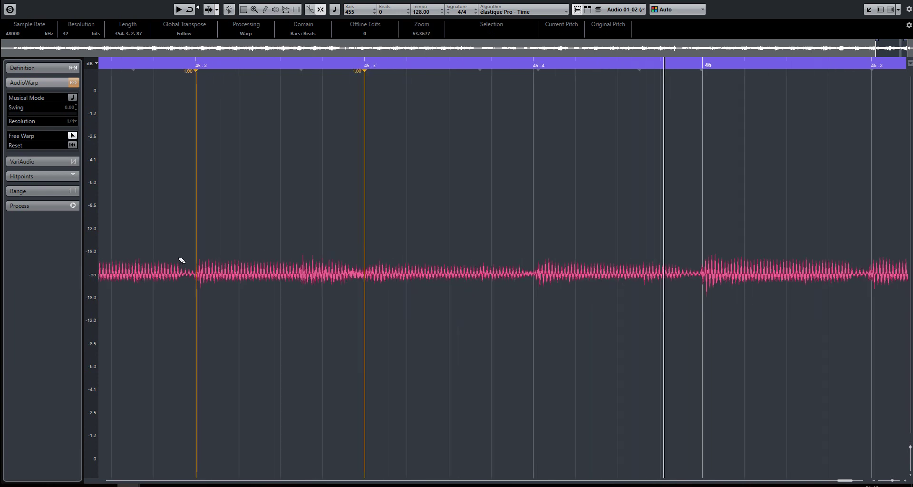
pyautogui.scroll(-4, 167, 359)
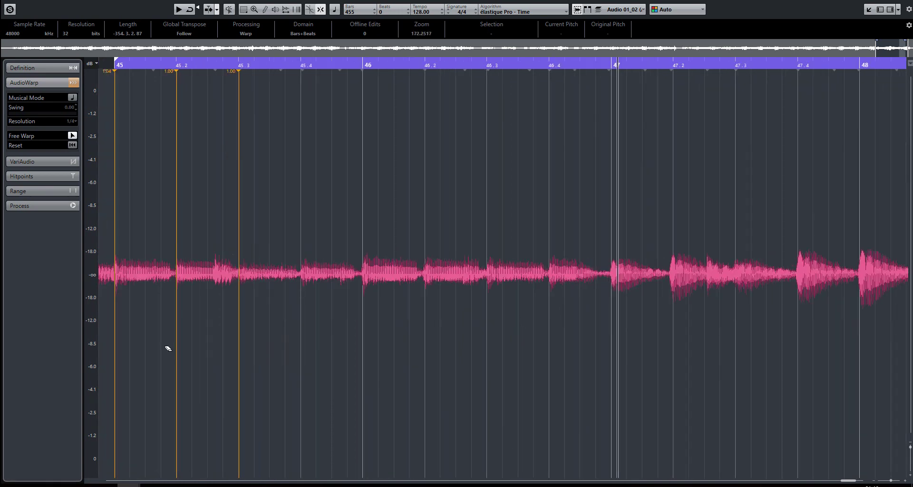
pyautogui.scroll(4, 145, 297)
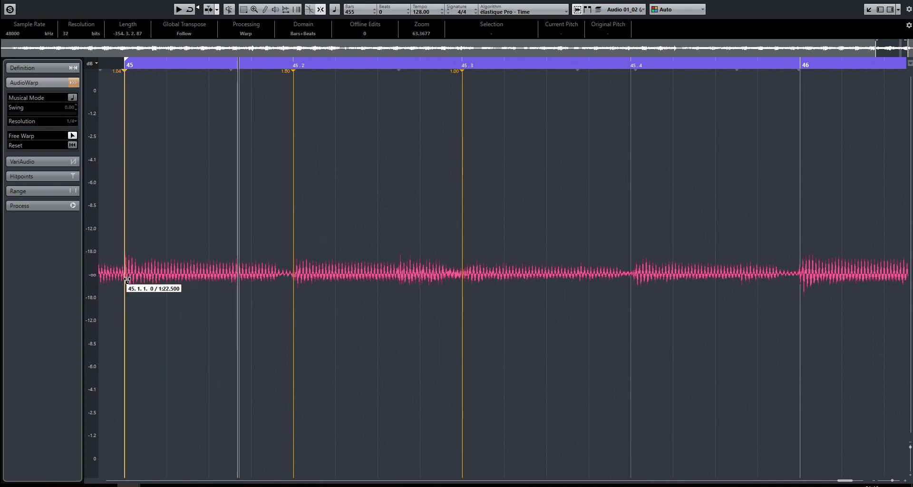
pyautogui.scroll(4, 324, 245)
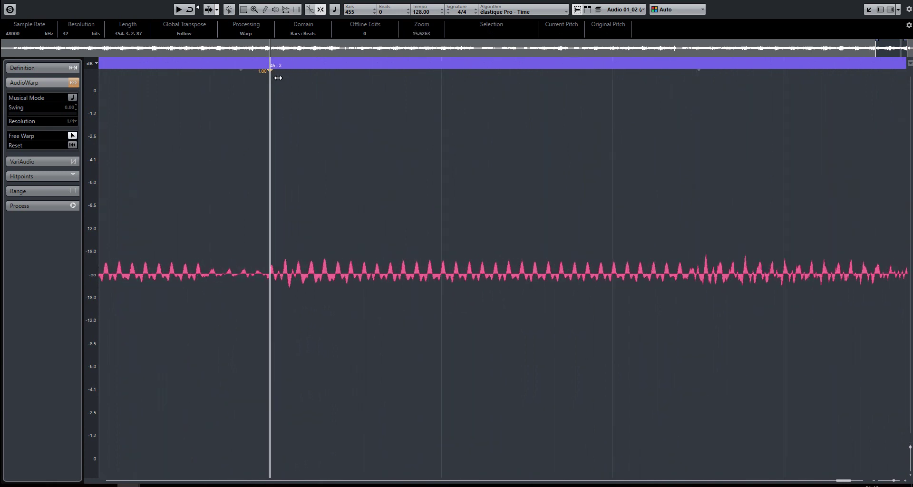
pyautogui.scroll(-2, 370, 250)
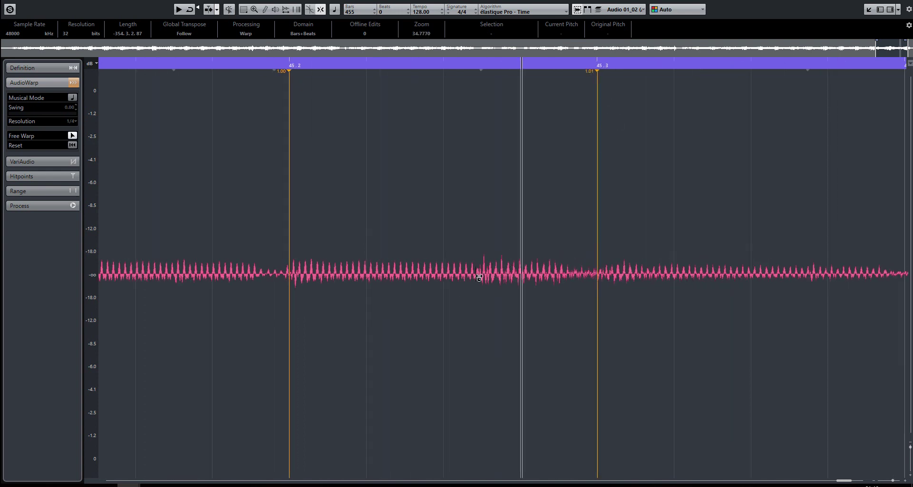
# Add a warp marker on the off-beat note between 45.2 and 45.3 and fine-tune the 45.3 marker against its note onset.
pyautogui.moveTo(478, 276); pyautogui.dragTo(484, 280)
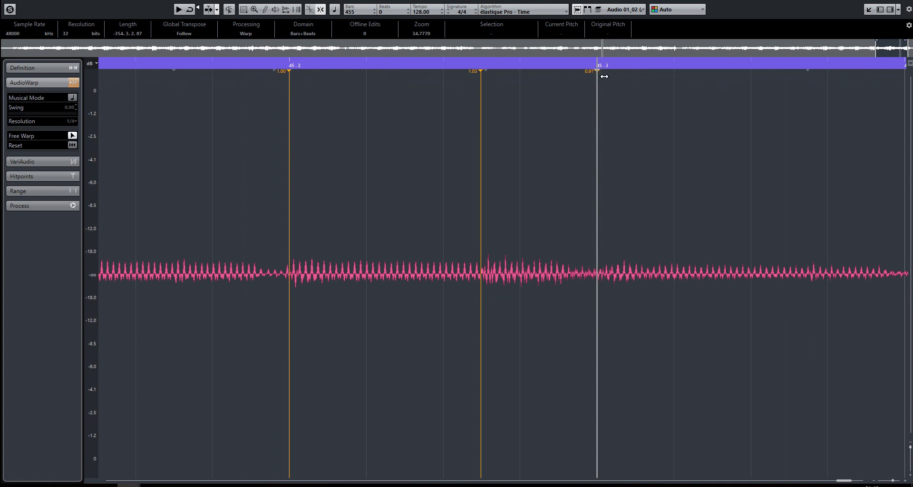
pyautogui.moveTo(605, 77); pyautogui.dragTo(607, 78)
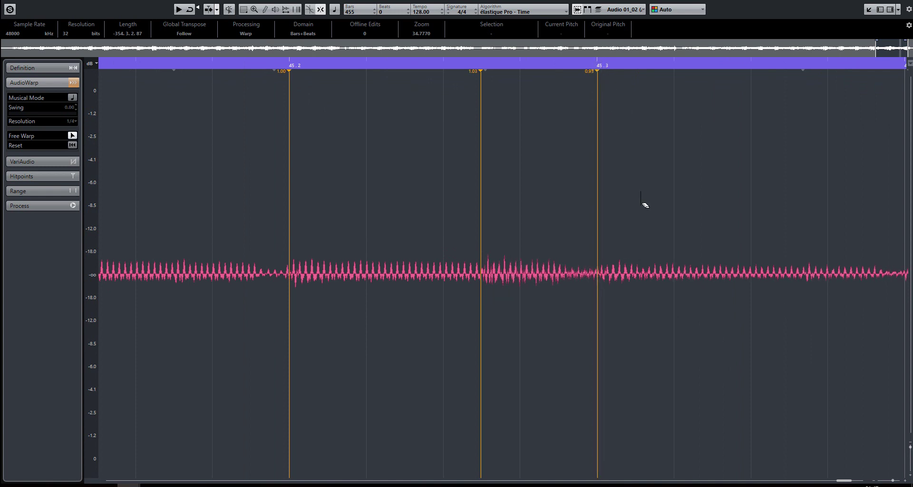
pyautogui.scroll(-3, 645, 204)
pyautogui.press('space')
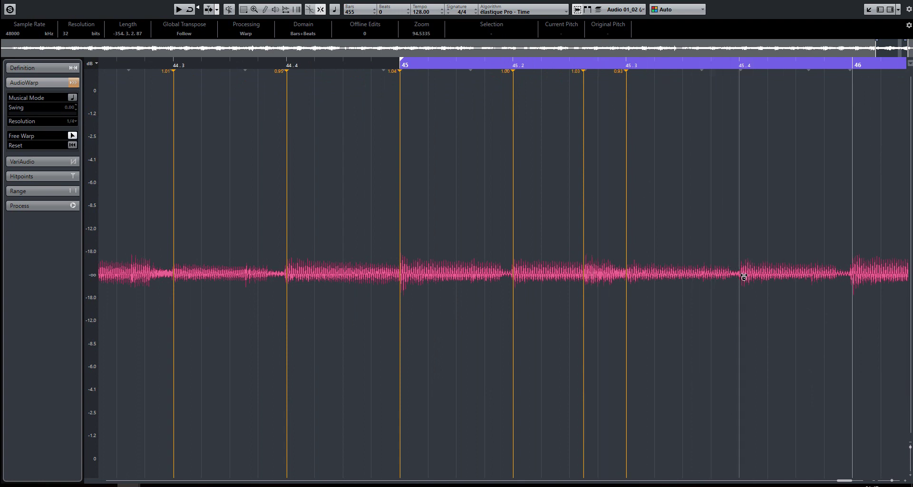
# Add warp markers on the note onsets near 45.4 and bar 46 and align them with those grid lines.
pyautogui.moveTo(744, 276); pyautogui.dragTo(742, 277)
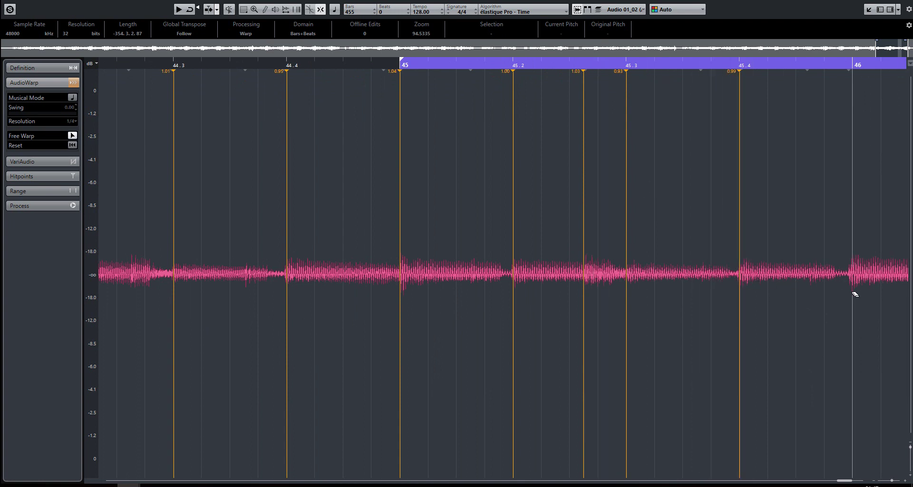
pyautogui.scroll(3, 854, 294)
pyautogui.moveTo(852, 277); pyautogui.dragTo(857, 279)
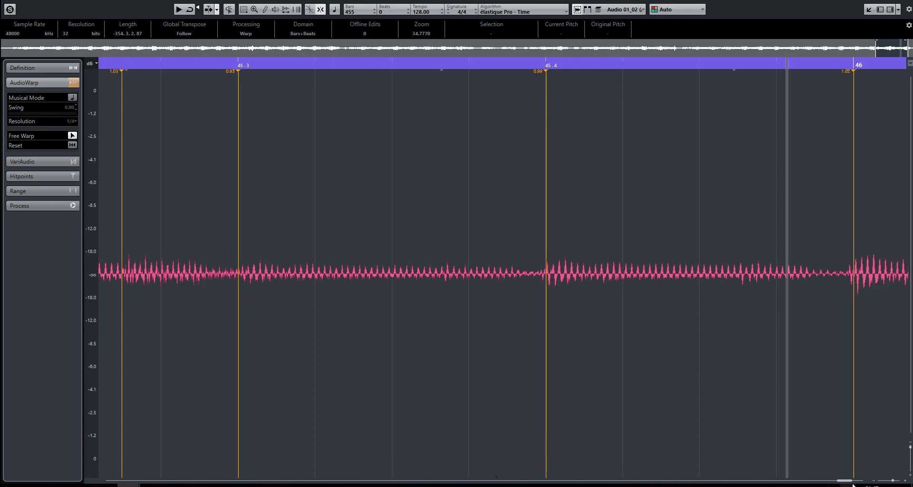
# Add a warp marker on the off-beat note between 45.4 and bar 46 and adjust its timing.
pyautogui.moveTo(842, 483); pyautogui.dragTo(841, 483)
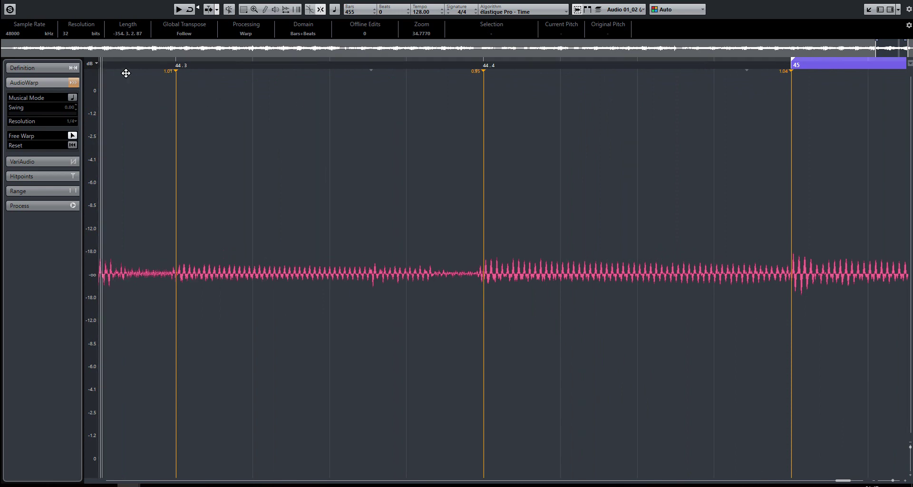
pyautogui.scroll(-2, 301, 287)
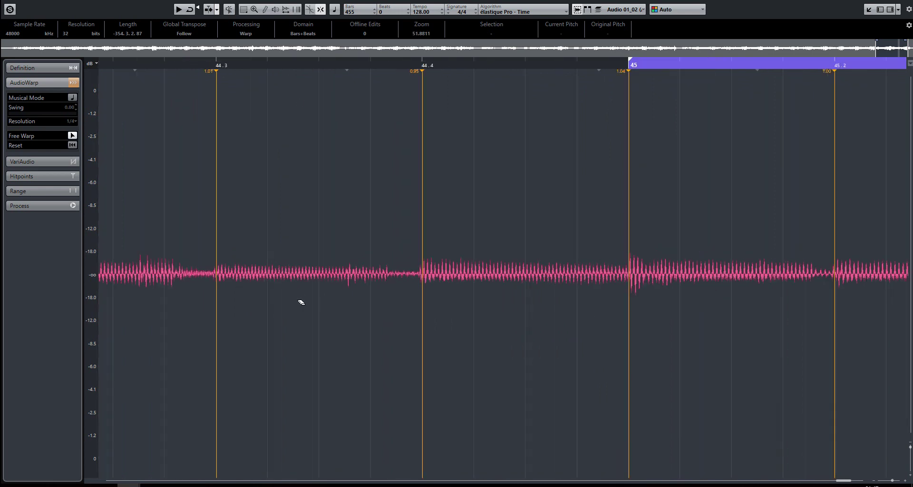
pyautogui.scroll(-5, 799, 413)
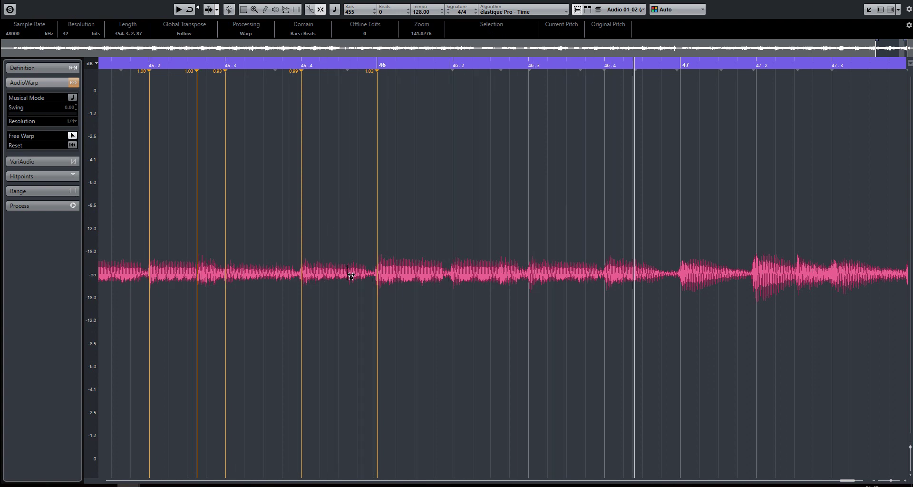
pyautogui.moveTo(354, 277); pyautogui.dragTo(354, 278)
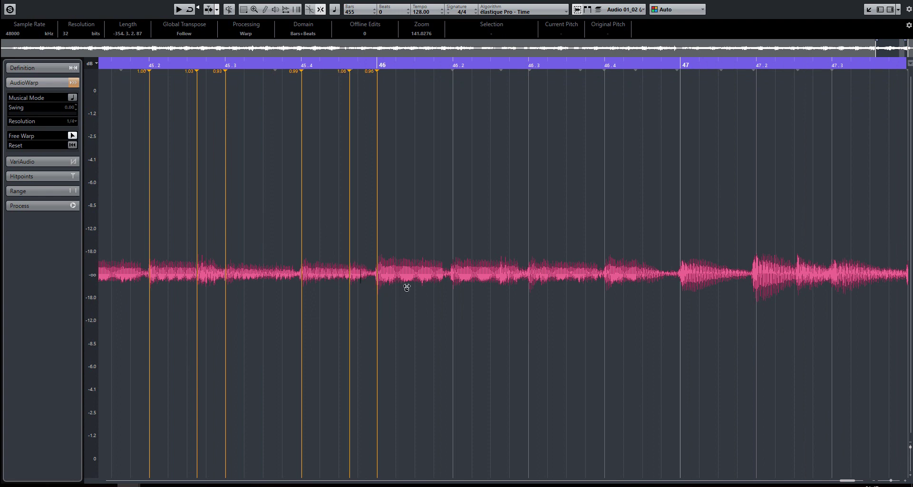
# Add warp markers on the note onsets near 46.2, 46.3 and 46.4 and align them with those grid lines.
pyautogui.click(454, 275)
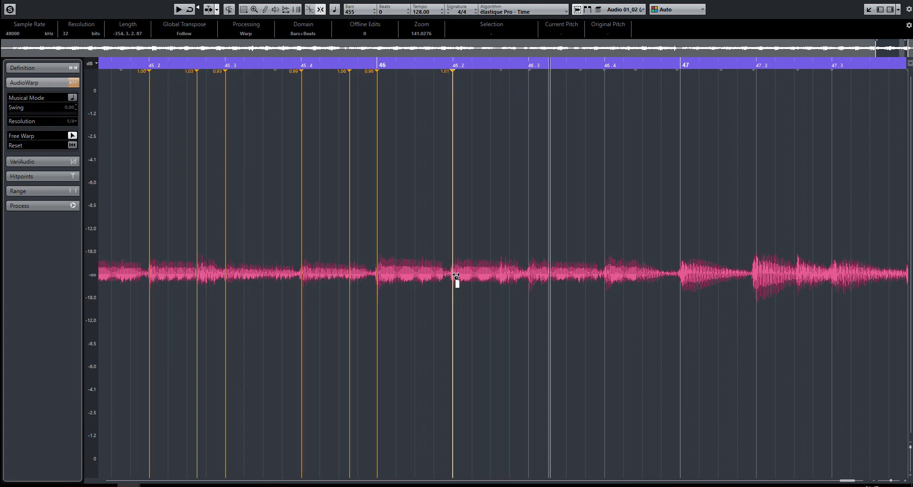
pyautogui.click(532, 275)
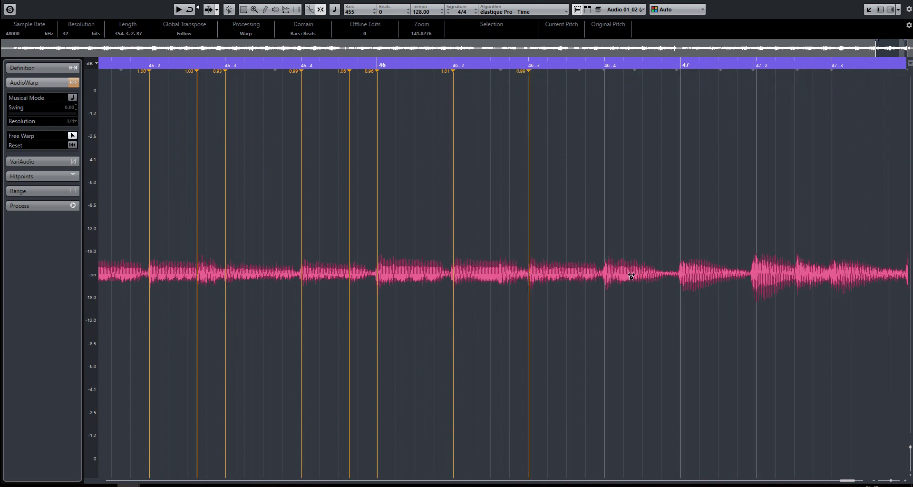
pyautogui.click(607, 275)
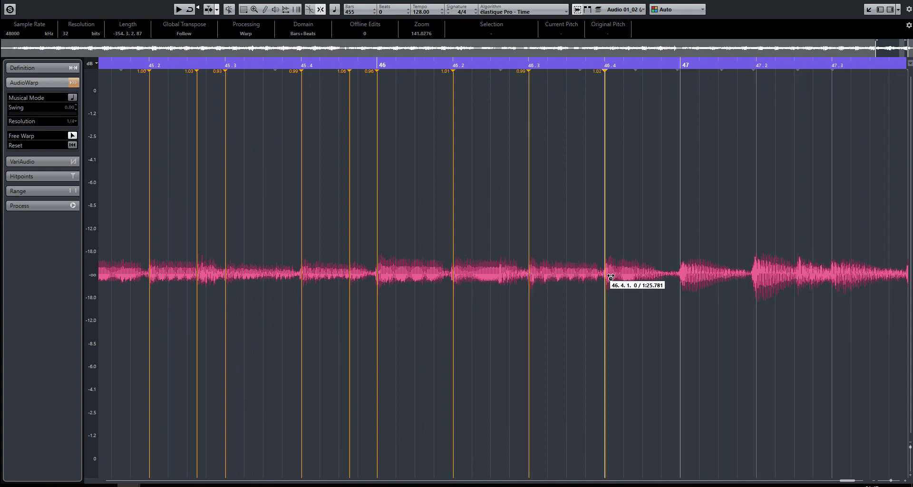
# Warp the notes at bar 47, 47.2 and 47.3 to the grid, plus the off-beat note between 47.2 and 47.3.
pyautogui.click(684, 276)
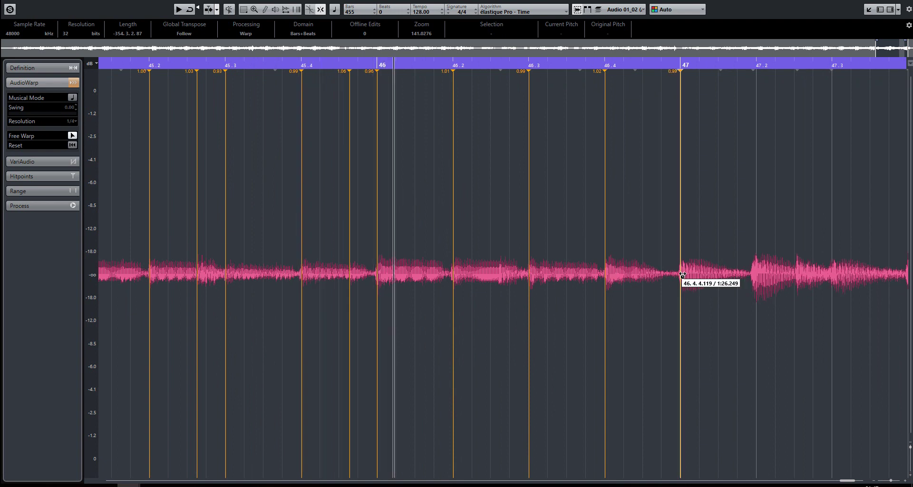
pyautogui.click(756, 275)
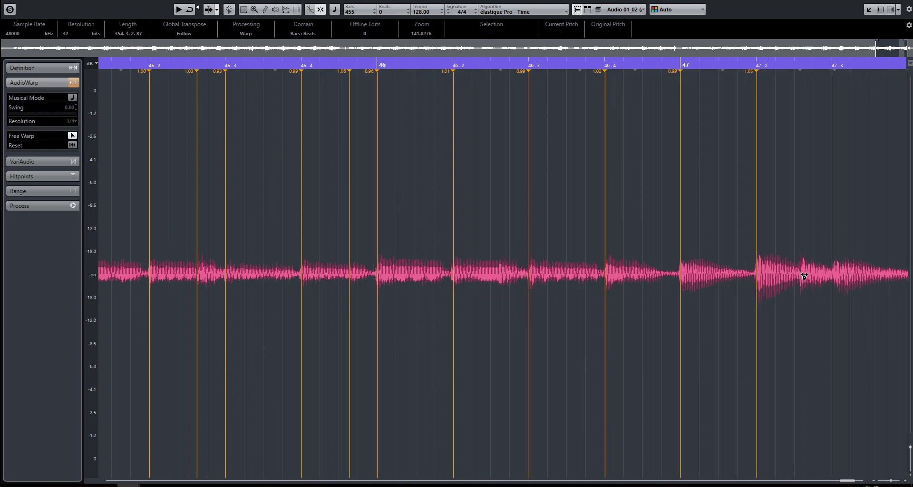
pyautogui.moveTo(806, 276); pyautogui.dragTo(833, 276)
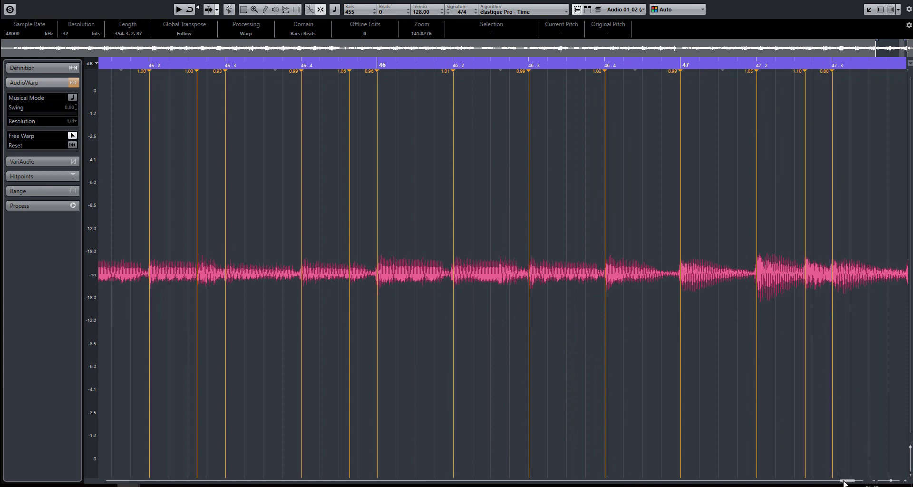
# Add warp markers on the note onsets near bar 48, 48.2, 48.3 and 48.4 and align them with those grid lines.
pyautogui.hscroll(2, 844, 483)
pyautogui.hscroll(6, 845, 483)
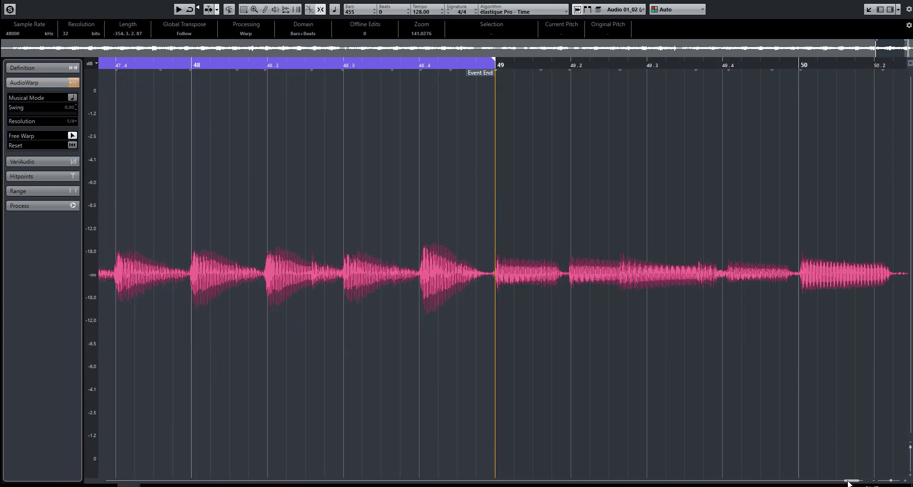
pyautogui.scroll(-1, 345, 364)
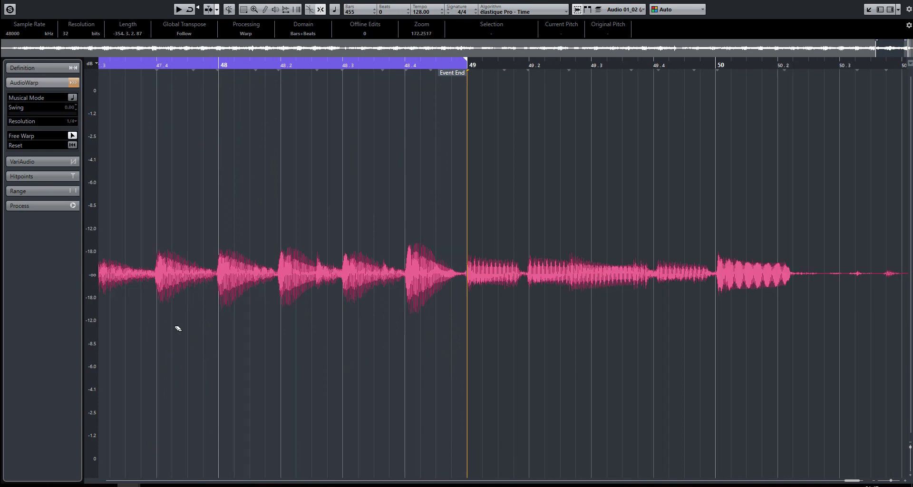
pyautogui.scroll(3, 132, 300)
pyautogui.scroll(-1, 133, 300)
pyautogui.click(134, 300)
pyautogui.scroll(1, 143, 302)
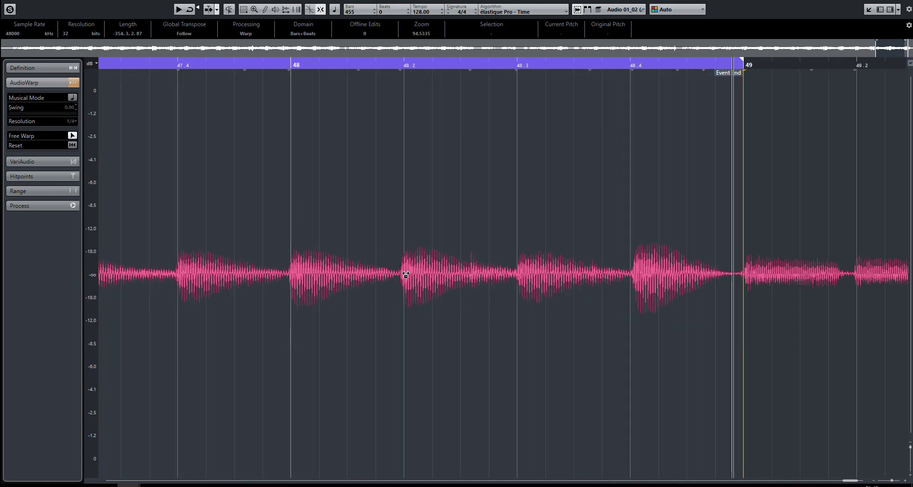
pyautogui.click(292, 274)
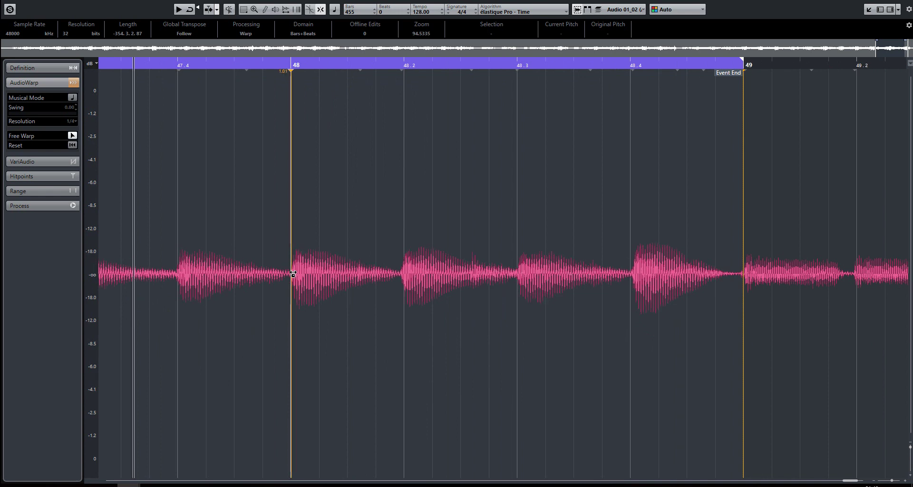
pyautogui.click(406, 277)
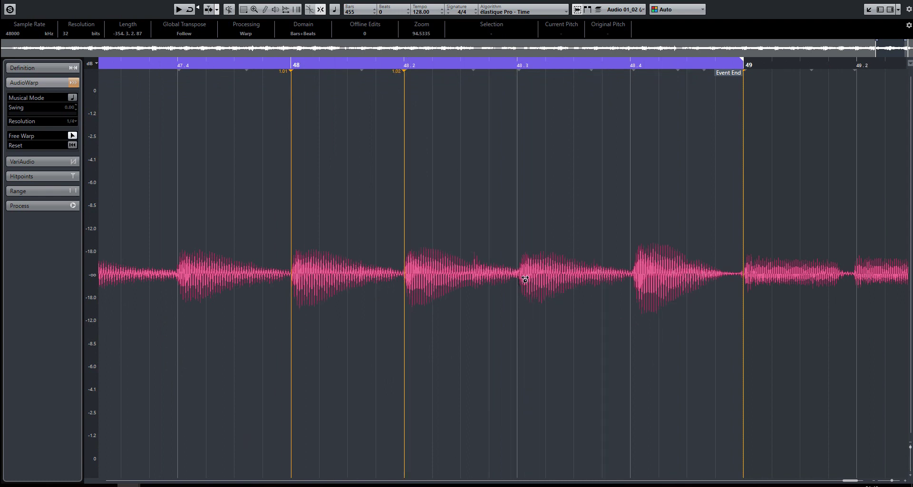
pyautogui.moveTo(525, 275); pyautogui.dragTo(522, 277)
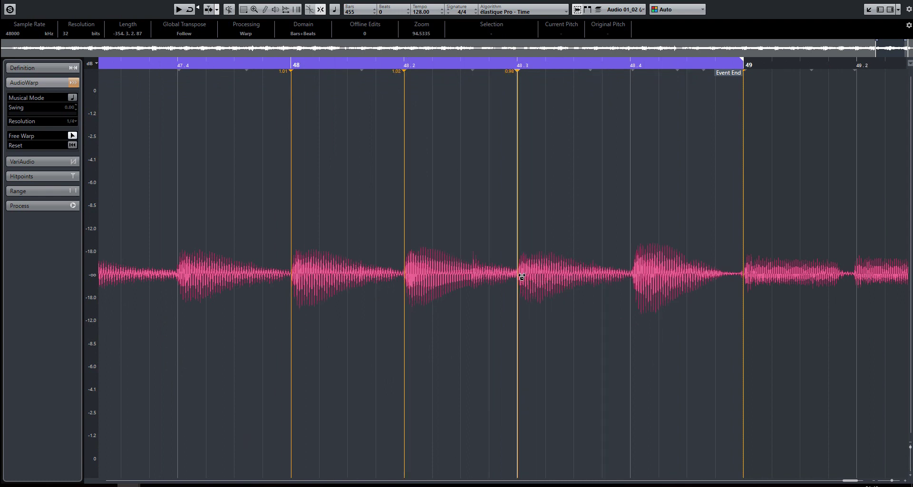
pyautogui.click(639, 277)
pyautogui.moveTo(638, 276); pyautogui.dragTo(634, 275)
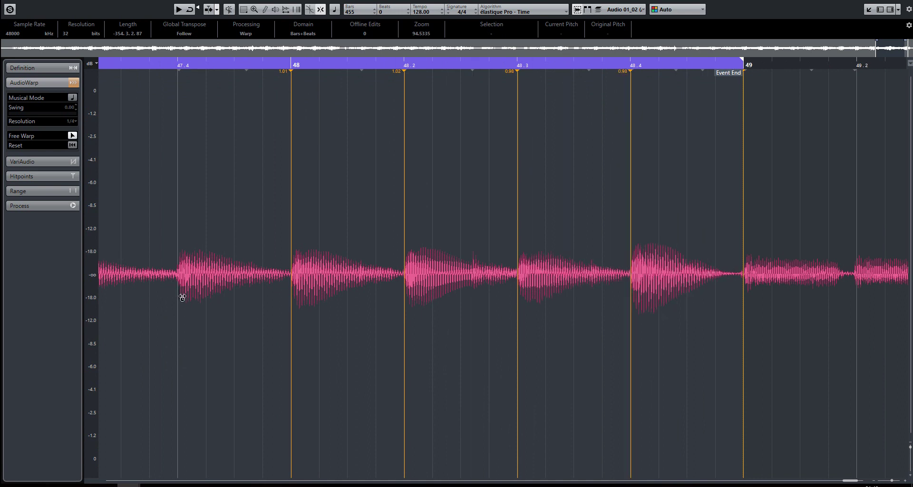
# Extend the start of the cycle range back to bar 41 so the loop covers bars 41 to 49.
pyautogui.scroll(-3, 455, 284)
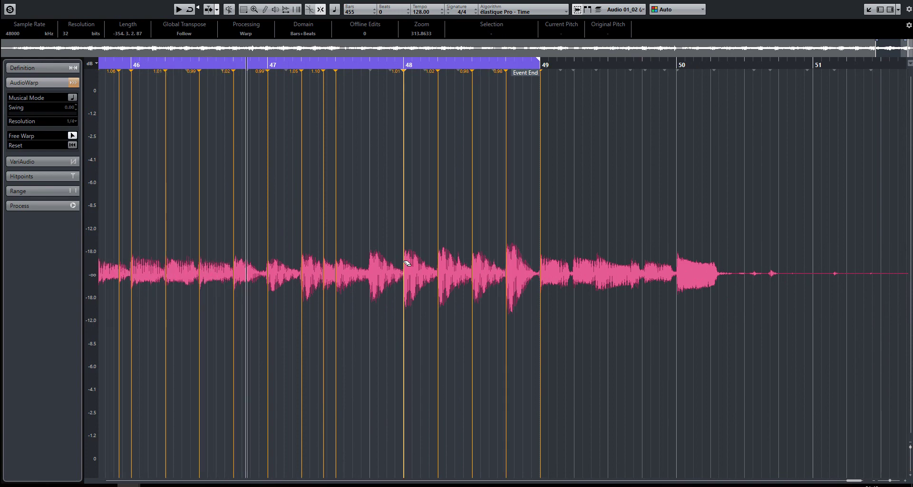
pyautogui.press('g')
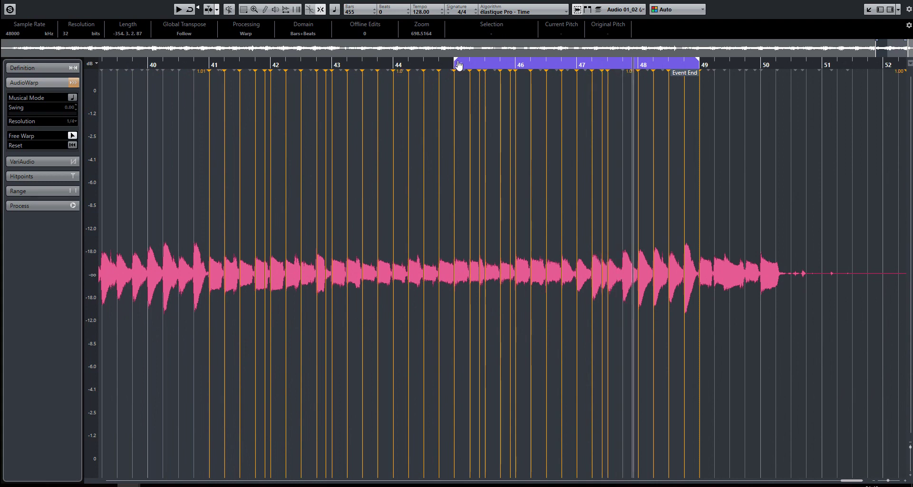
pyautogui.moveTo(458, 64); pyautogui.dragTo(259, 91)
pyautogui.moveTo(222, 86); pyautogui.dragTo(214, 85)
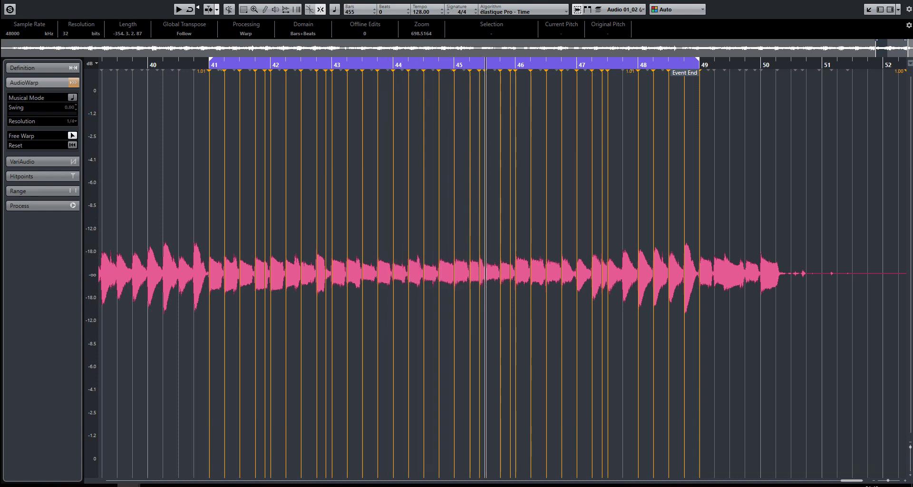
# Return to the project window, solo the bass together with ac gui 01 and show the MixConsole.
pyautogui.hotkey('ctrl', 'w')
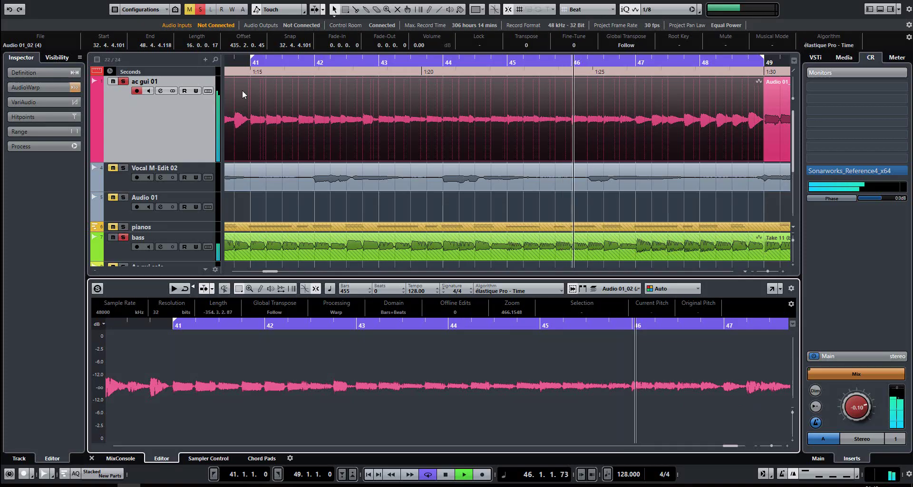
pyautogui.click(122, 238)
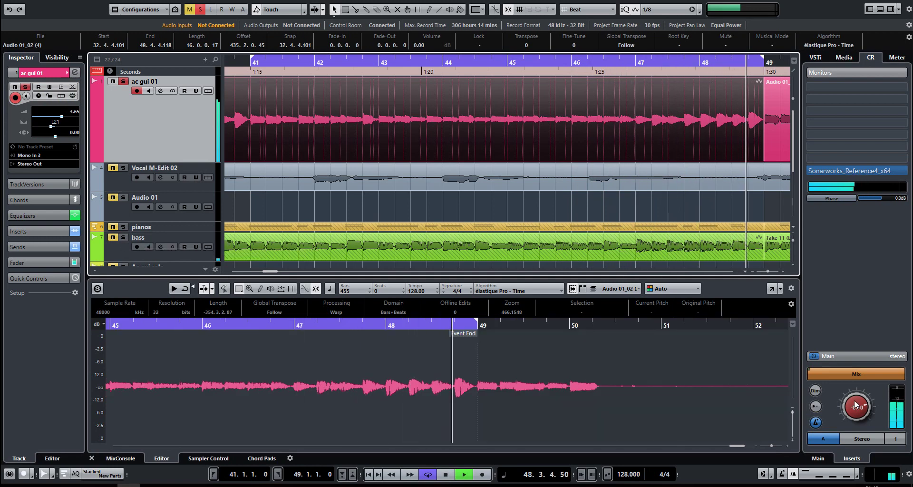
pyautogui.click(120, 458)
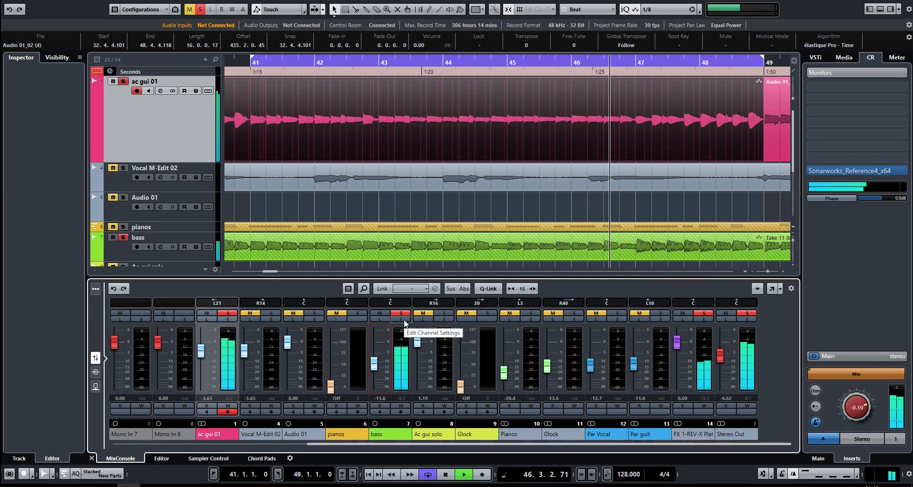
# Open the bass event covering bars 41 to 49 in a separate Sample Editor window.
pyautogui.doubleClick(441, 247)
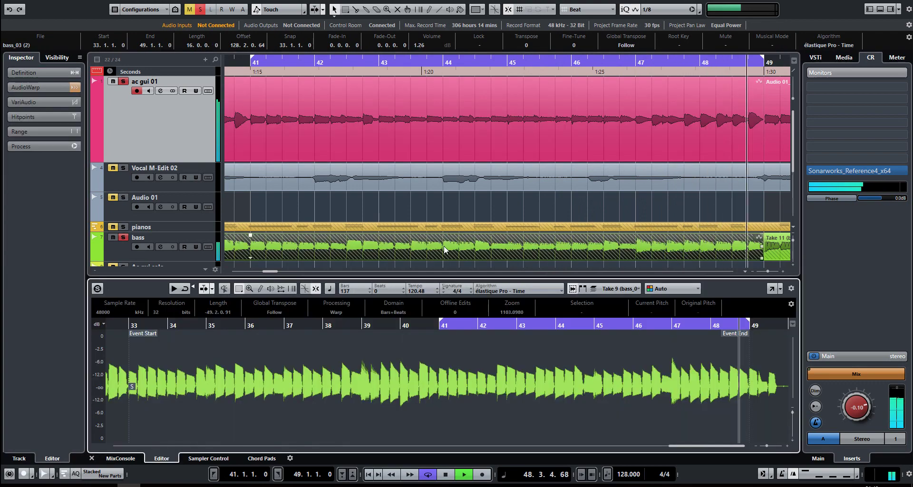
pyautogui.click(693, 10)
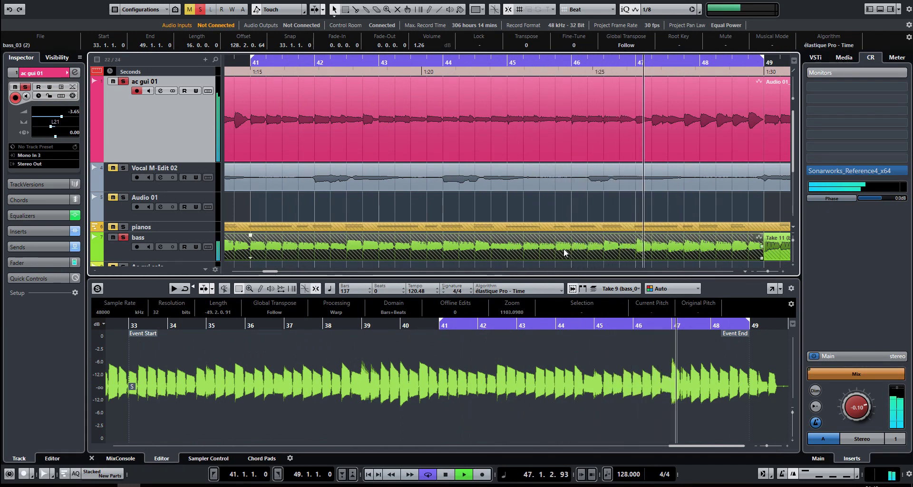
pyautogui.click(553, 256)
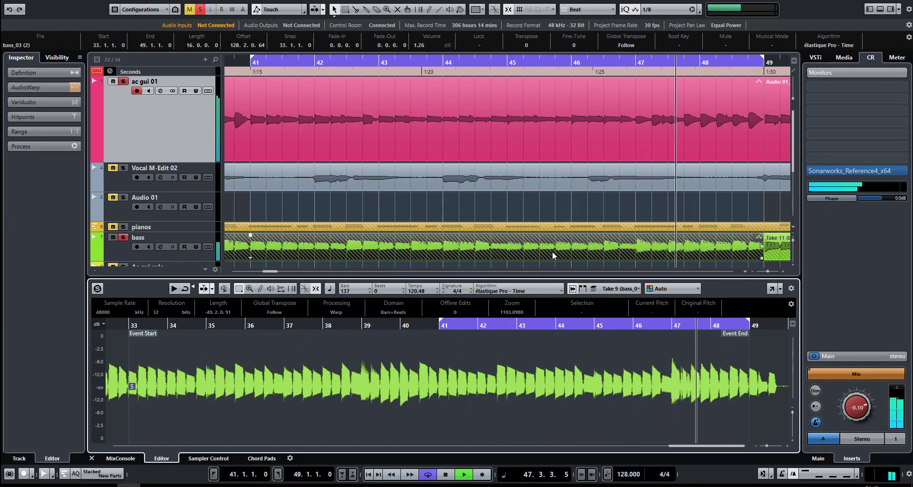
pyautogui.click(772, 288)
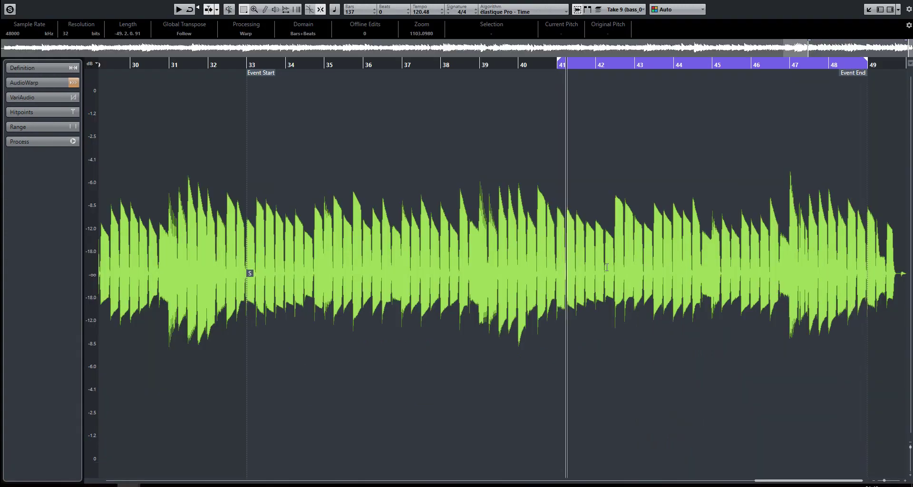
# Activate AudioWarp Free Warp for the bass event to display its warp markers from bar 41 to bar 49.
pyautogui.rightClick(634, 64)
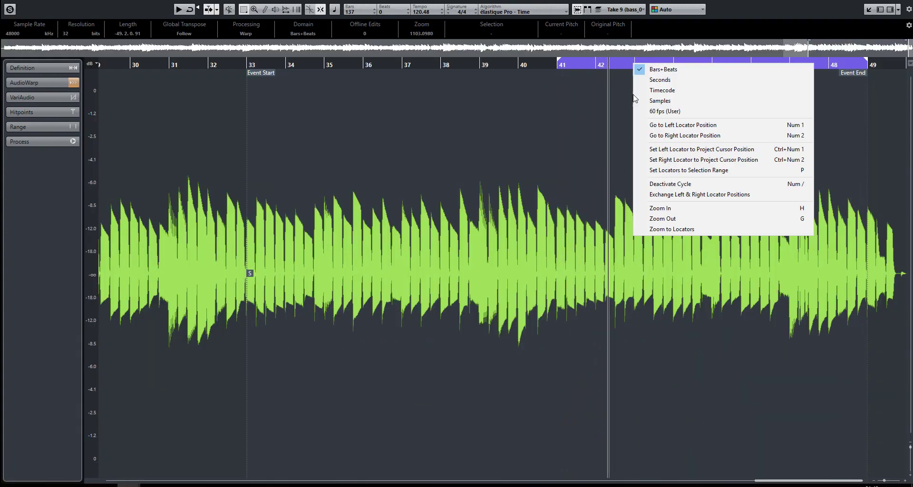
pyautogui.click(672, 229)
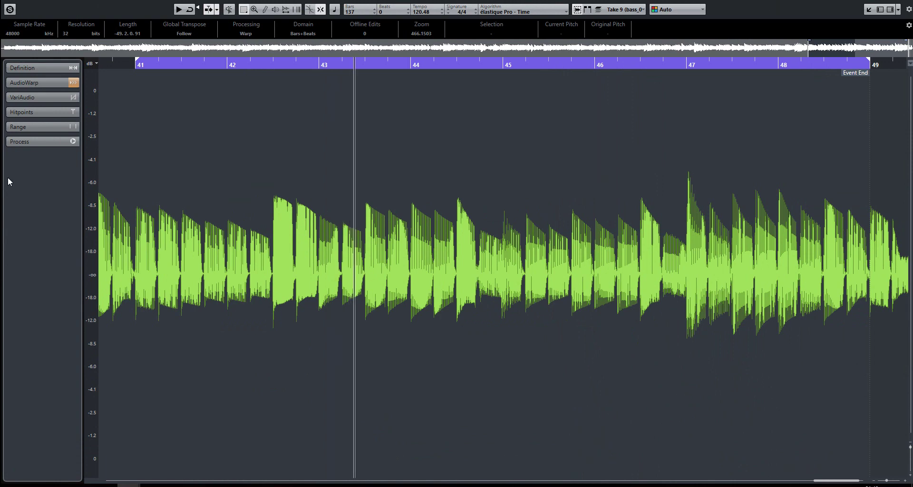
pyautogui.click(24, 82)
pyautogui.click(73, 136)
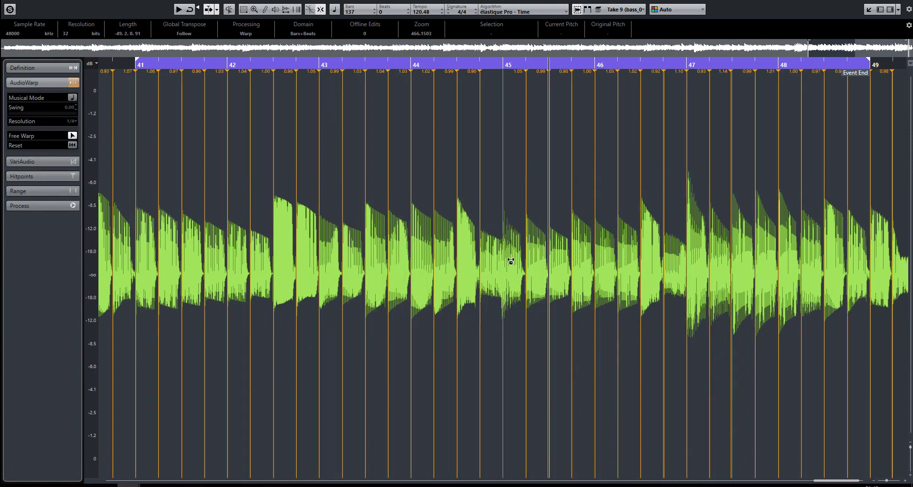
# Align the bass note and its warp marker exactly with beat 47.3, and close the separate bass editor window.
pyautogui.press('h')
pyautogui.press('h')
pyautogui.press('h')
pyautogui.press('h')
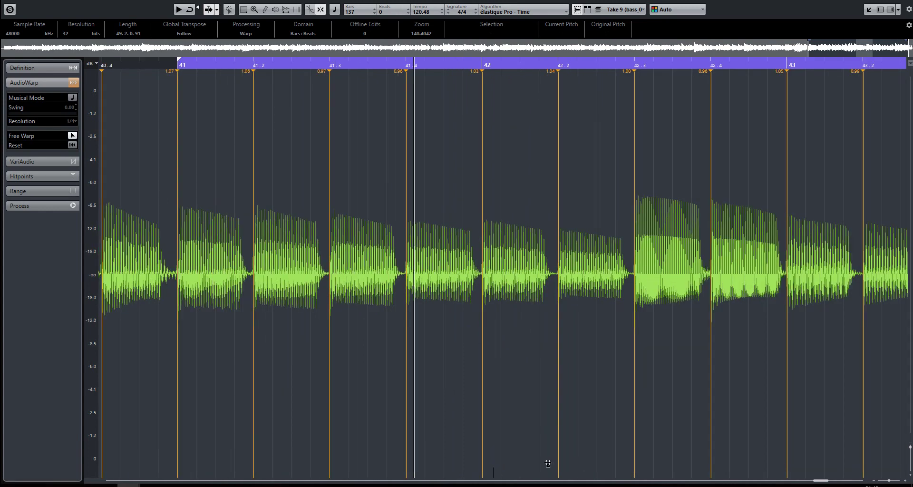
pyautogui.press('g')
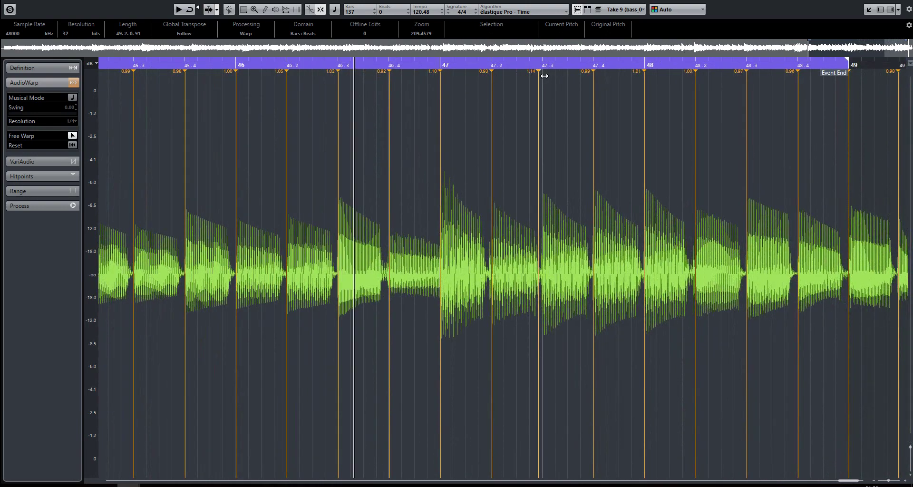
pyautogui.moveTo(545, 89); pyautogui.dragTo(544, 91)
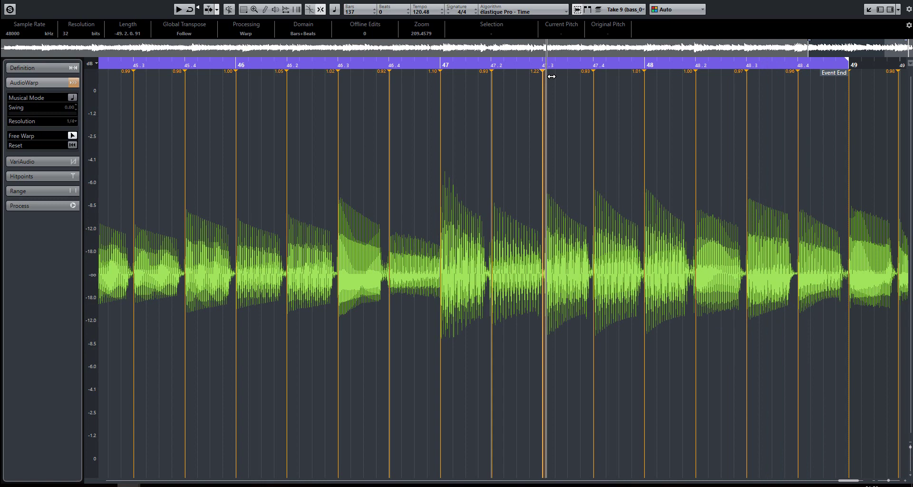
pyautogui.moveTo(552, 76); pyautogui.dragTo(549, 74)
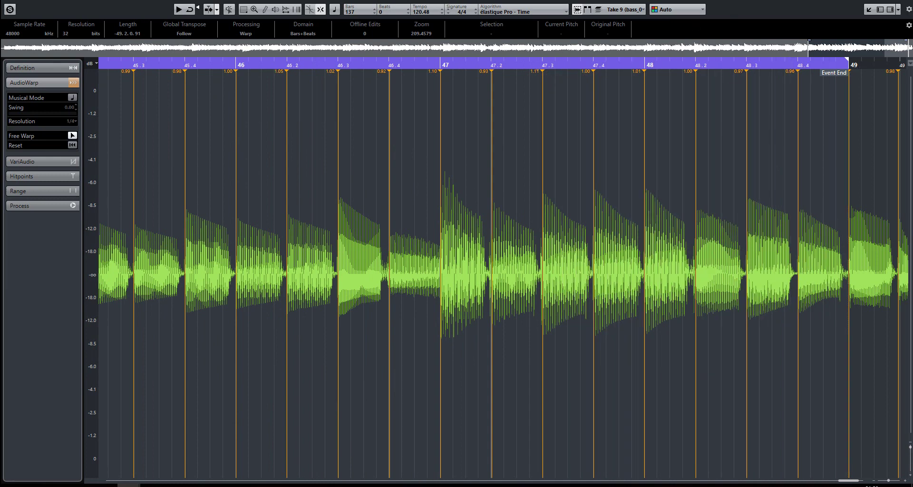
pyautogui.hotkey('ctrl', 'w')
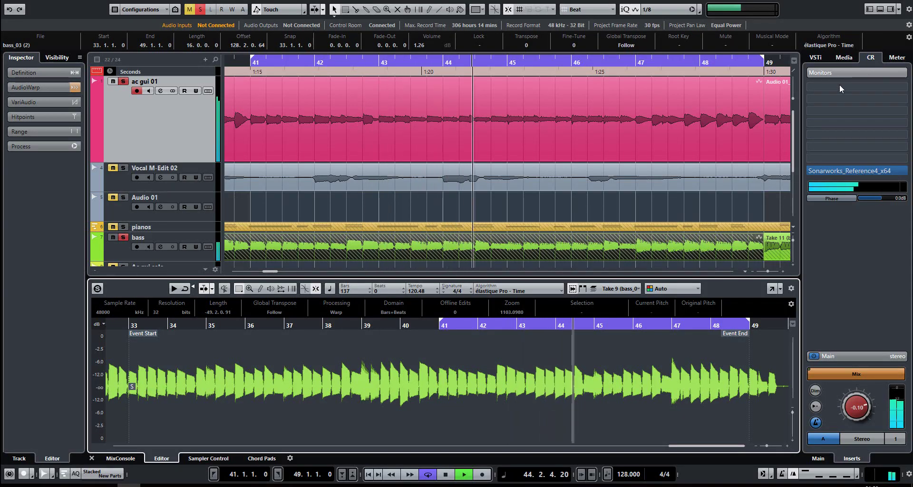
# Open the ac gui 01 event covering bars 33 to 49 in a separate Sample Editor window and reset its AudioWarp edits.
pyautogui.scroll(-2, 557, 385)
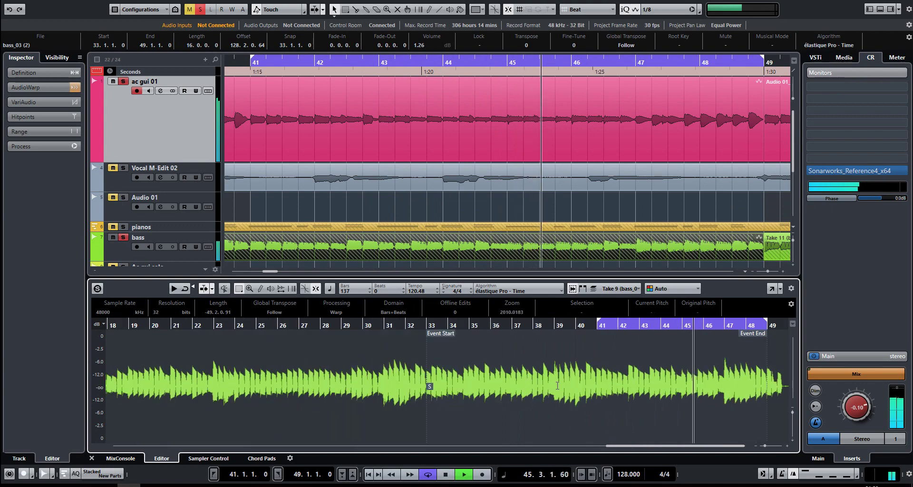
pyautogui.scroll(-1, 557, 385)
pyautogui.scroll(-3, 558, 181)
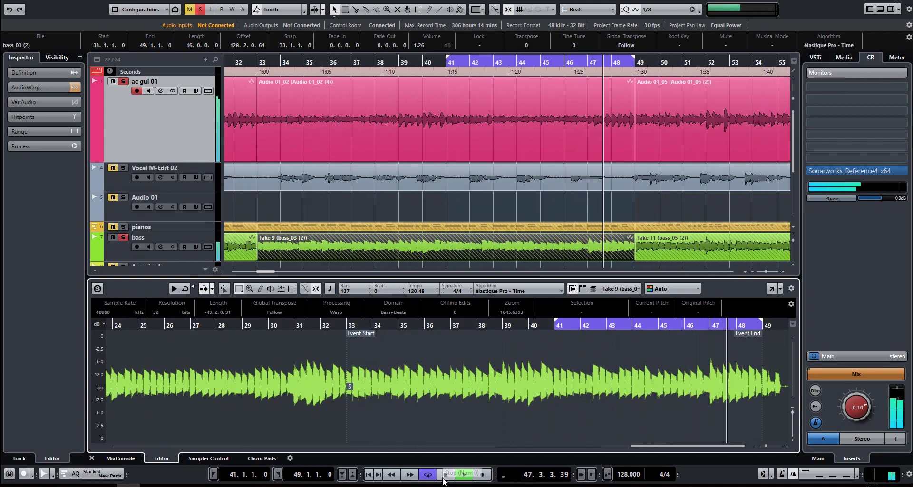
pyautogui.click(556, 67)
pyautogui.click(524, 119)
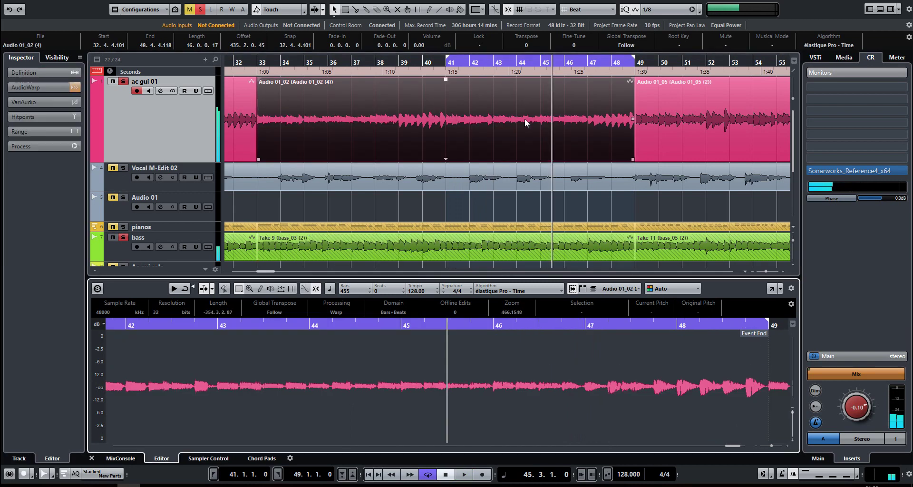
pyautogui.click(772, 289)
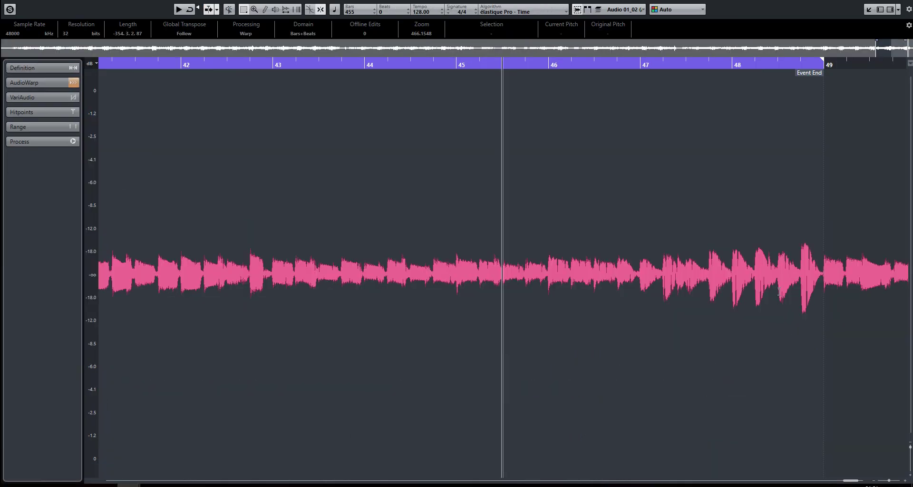
pyautogui.click(42, 84)
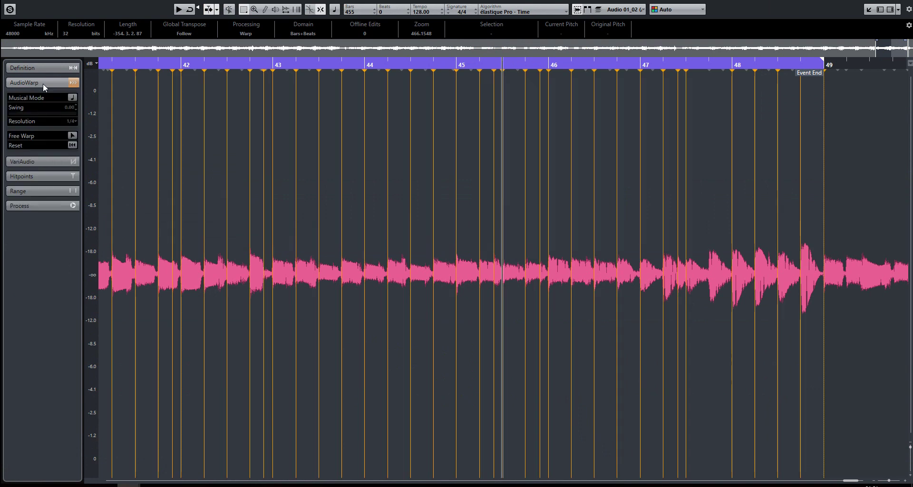
pyautogui.click(73, 145)
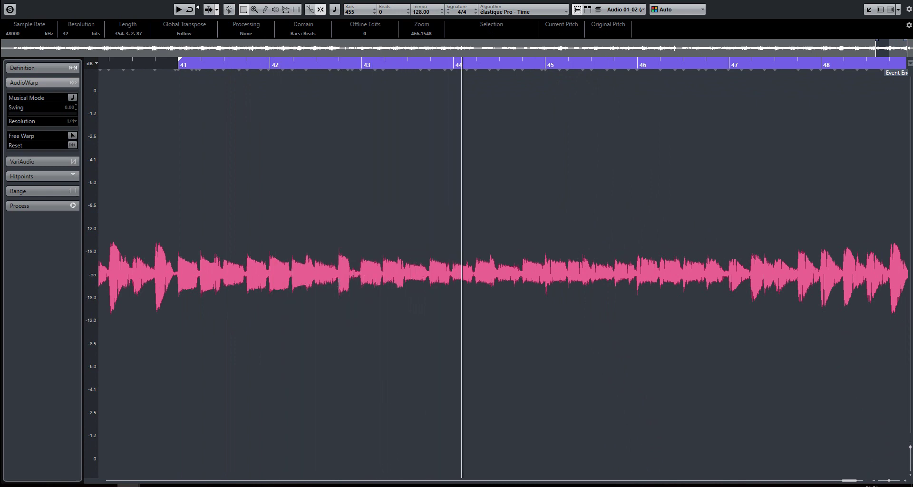
# Mark the loose guitar passage from about 43.3 to 44.2 and place Free Warp markers on the note attacks from 43.3 through 44.3.
pyautogui.click(405, 276)
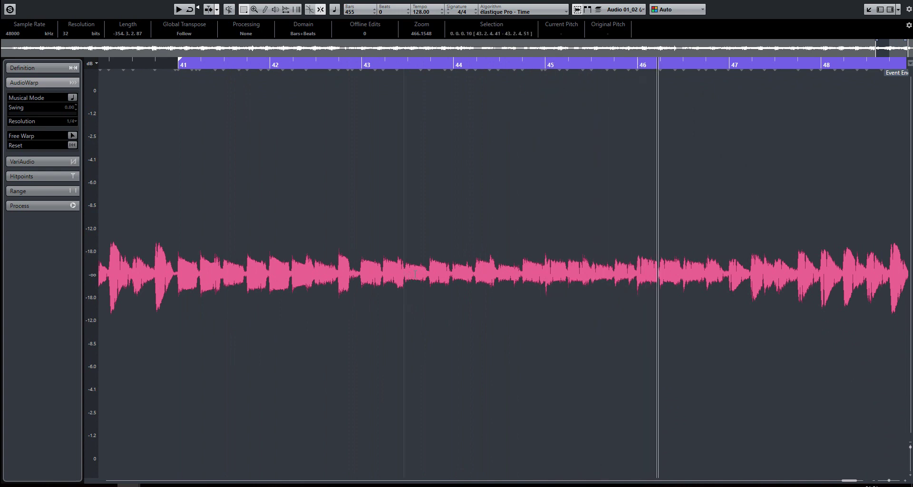
pyautogui.moveTo(415, 273); pyautogui.dragTo(475, 280)
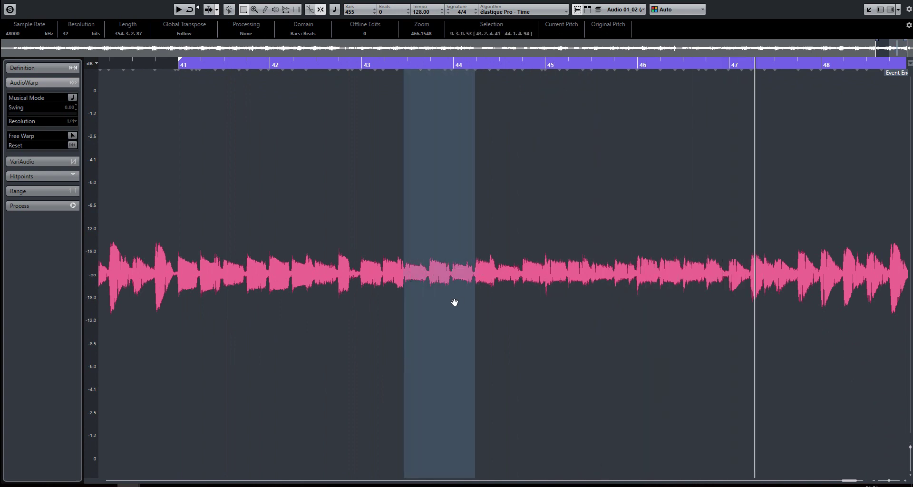
pyautogui.keyDown('ctrl'); pyautogui.scroll(5, 454, 302); pyautogui.keyUp('ctrl')
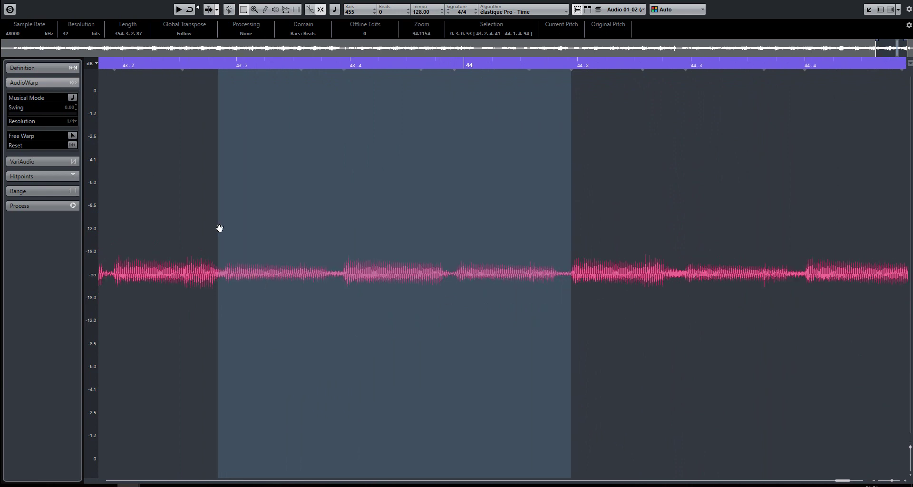
pyautogui.click(72, 136)
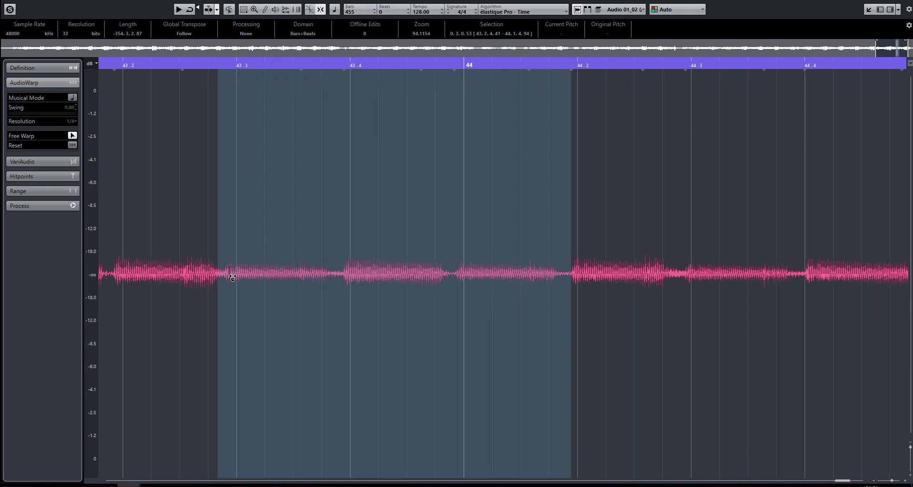
pyautogui.click(346, 276)
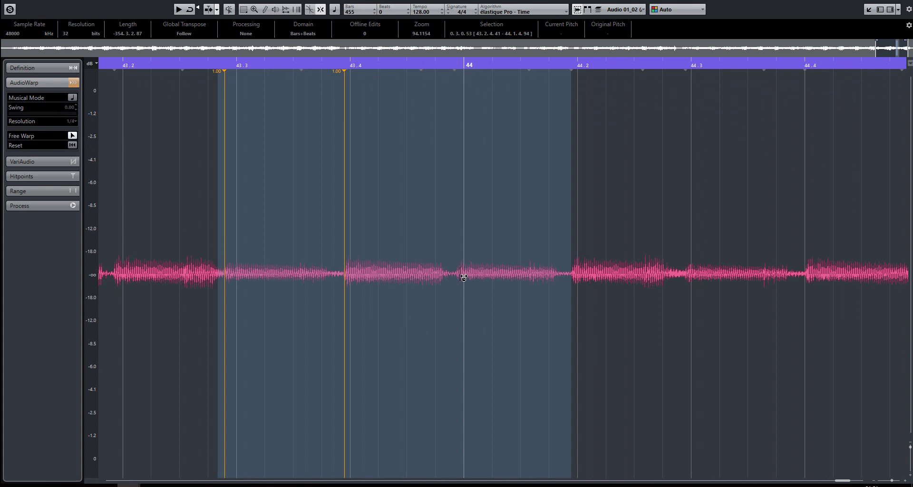
pyautogui.click(464, 278)
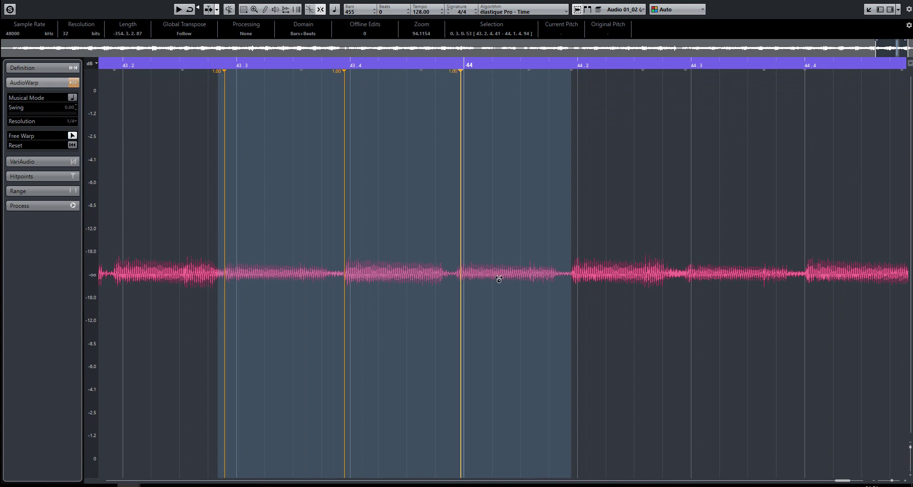
pyautogui.click(578, 275)
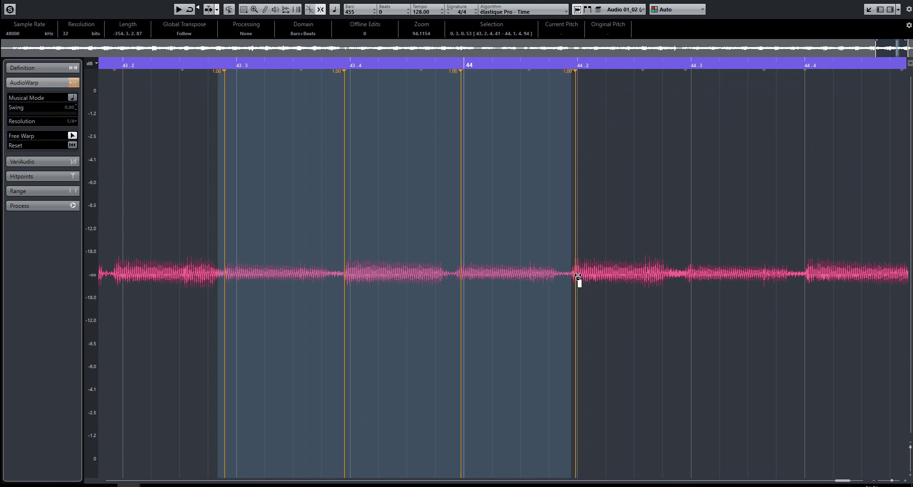
pyautogui.click(692, 278)
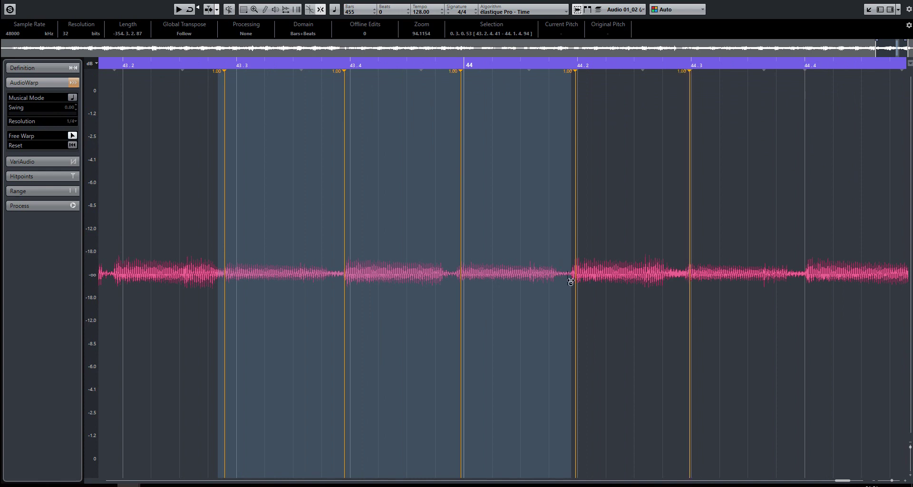
# Move the guitar warp markers near 44.2, 44 and 43.4 onto their beats.
pyautogui.moveTo(575, 278); pyautogui.dragTo(578, 279)
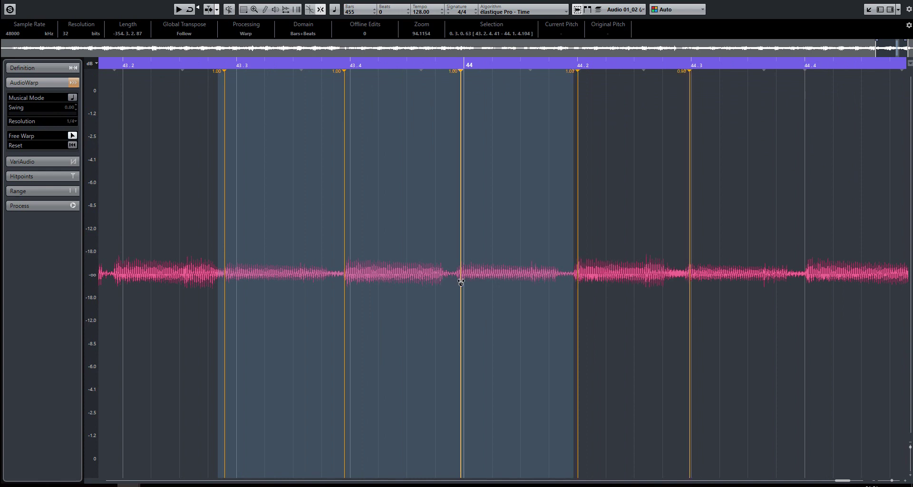
pyautogui.moveTo(461, 279); pyautogui.dragTo(467, 286)
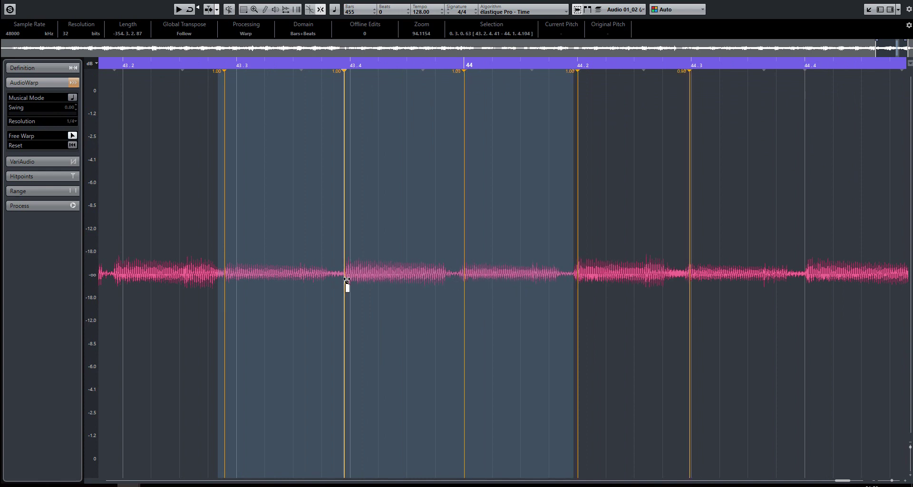
pyautogui.moveTo(345, 284); pyautogui.dragTo(350, 280)
# Anchor the guitar note near 43.2 with a warp marker and align the following note to beat 43.3 without shifting earlier audio.
pyautogui.moveTo(227, 287); pyautogui.dragTo(237, 285)
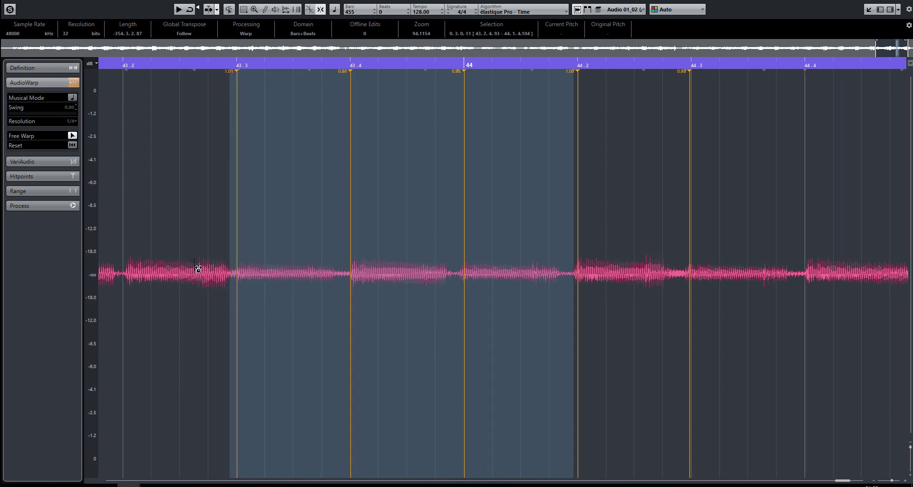
pyautogui.hotkey('ctrl', 'z')
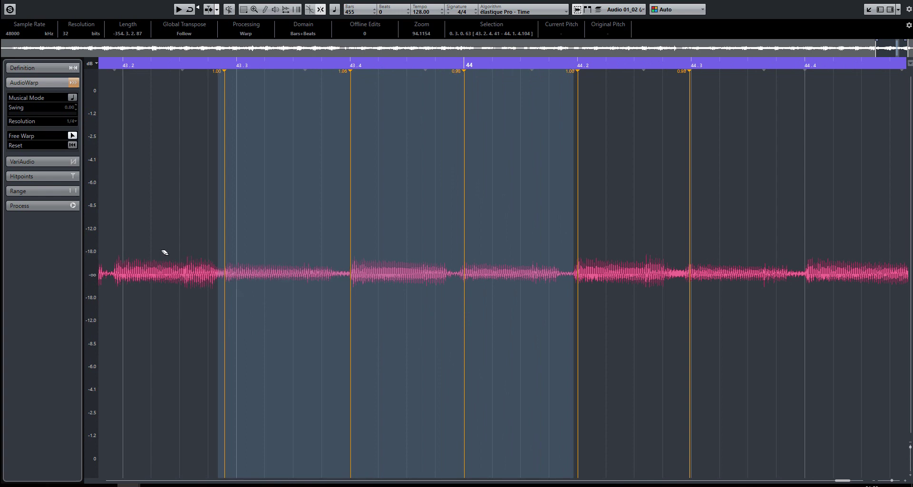
pyautogui.click(120, 276)
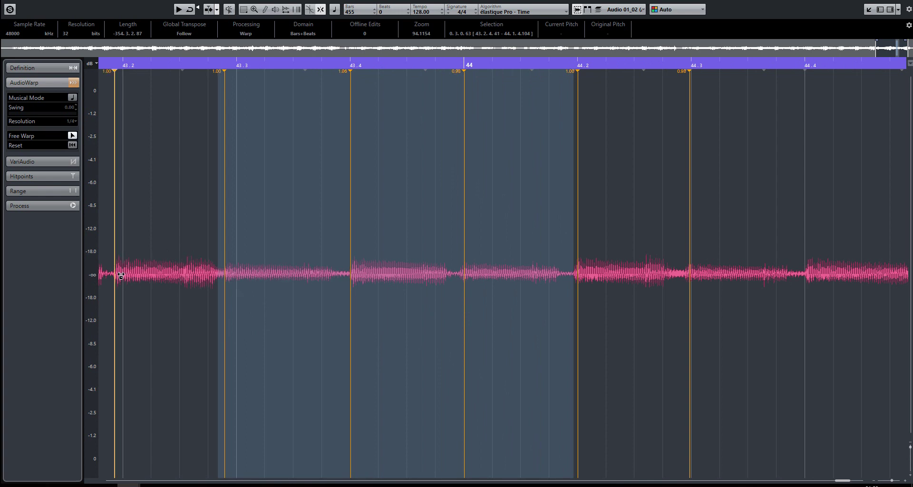
pyautogui.moveTo(227, 350); pyautogui.dragTo(239, 359)
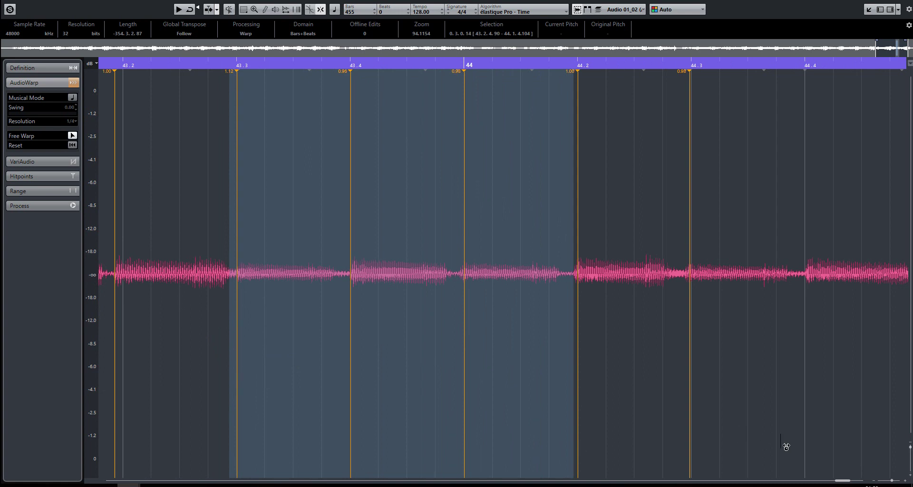
# Add guitar warp markers near 42.4 and 43, and align the notes at 42.4, 43 and 43.2 with their beats.
pyautogui.moveTo(836, 482); pyautogui.dragTo(843, 482)
pyautogui.press('space')
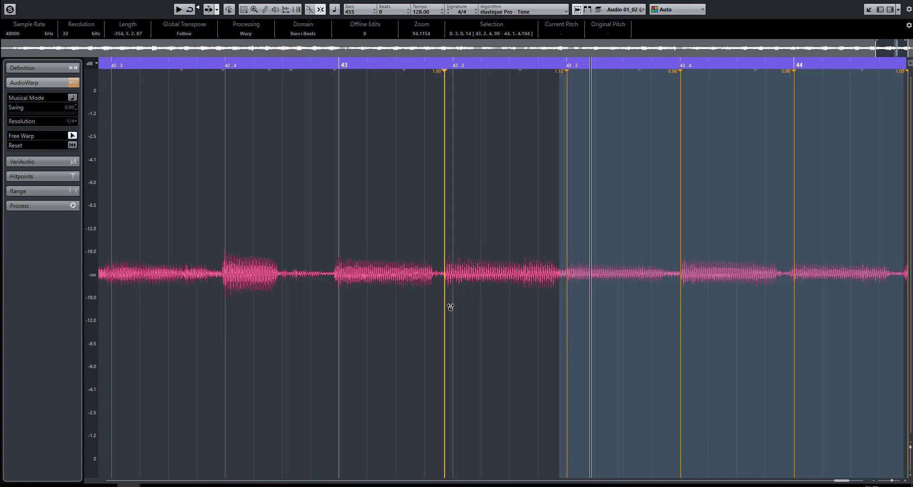
pyautogui.click(340, 275)
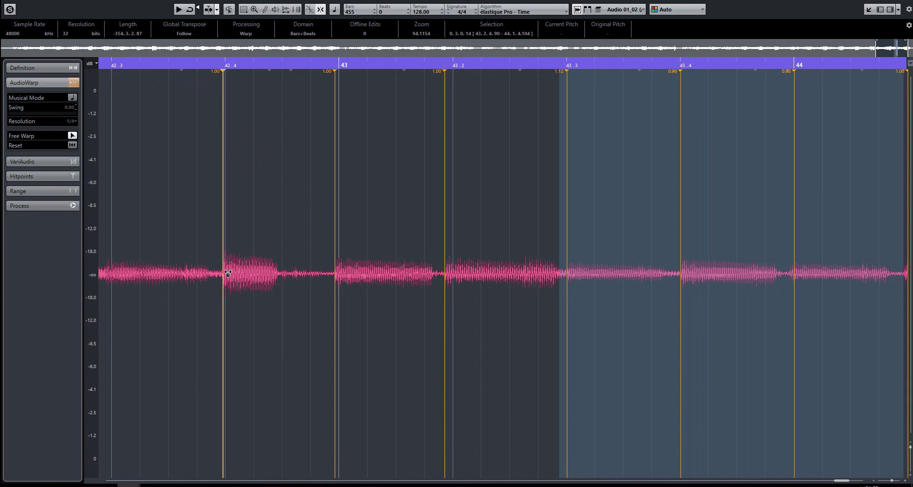
pyautogui.moveTo(228, 275); pyautogui.dragTo(229, 283)
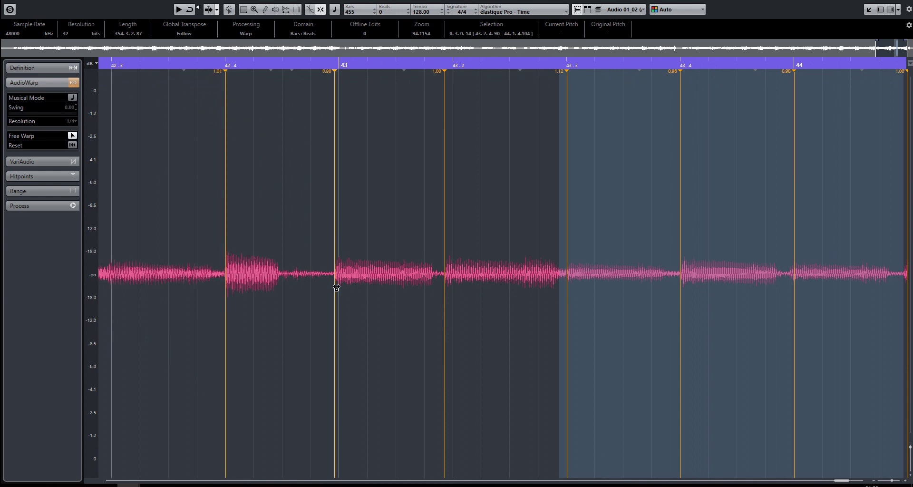
pyautogui.moveTo(334, 285); pyautogui.dragTo(339, 288)
pyautogui.moveTo(451, 286); pyautogui.dragTo(457, 288)
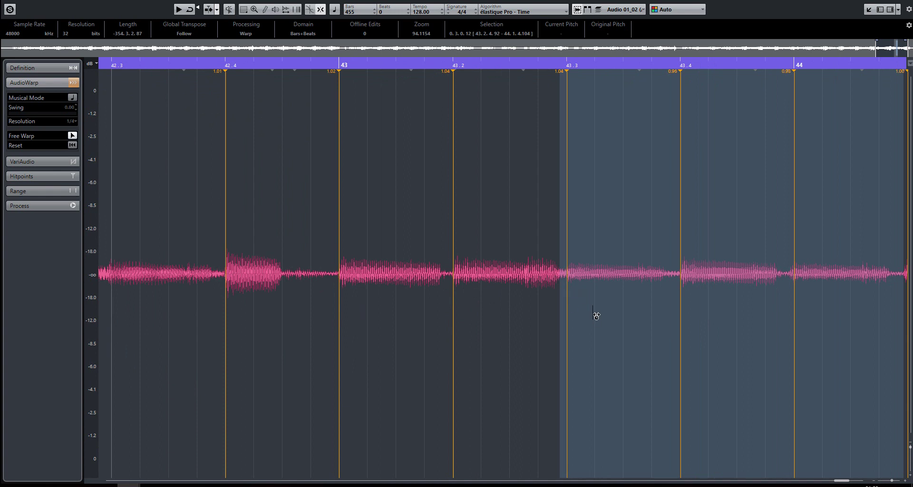
# Place guitar warp markers on the note attacks at 47, 47.2, the off-beat after 47.2, and 47.3.
pyautogui.press('space')
pyautogui.moveTo(844, 482); pyautogui.dragTo(850, 483)
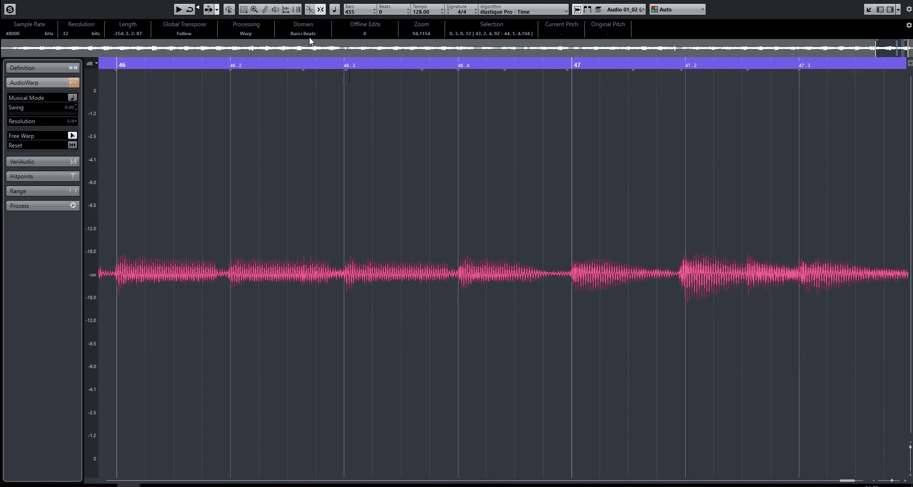
pyautogui.click(124, 72)
pyautogui.click(685, 275)
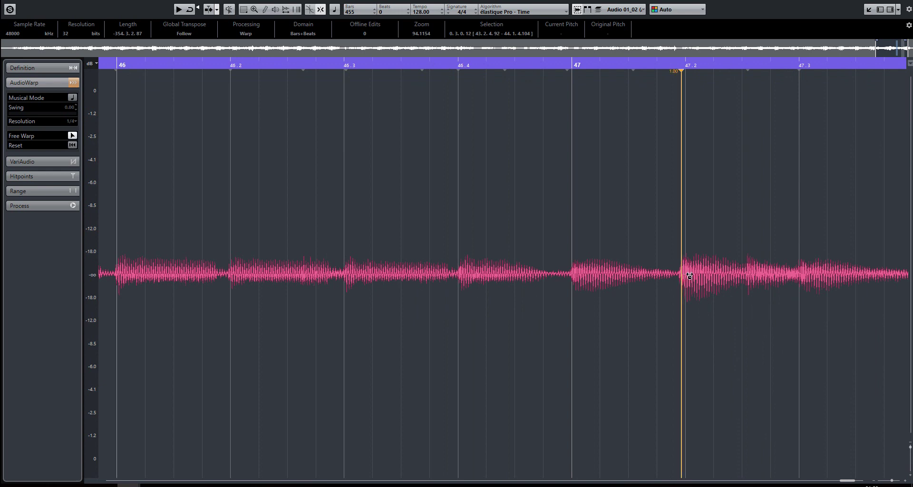
pyautogui.click(576, 275)
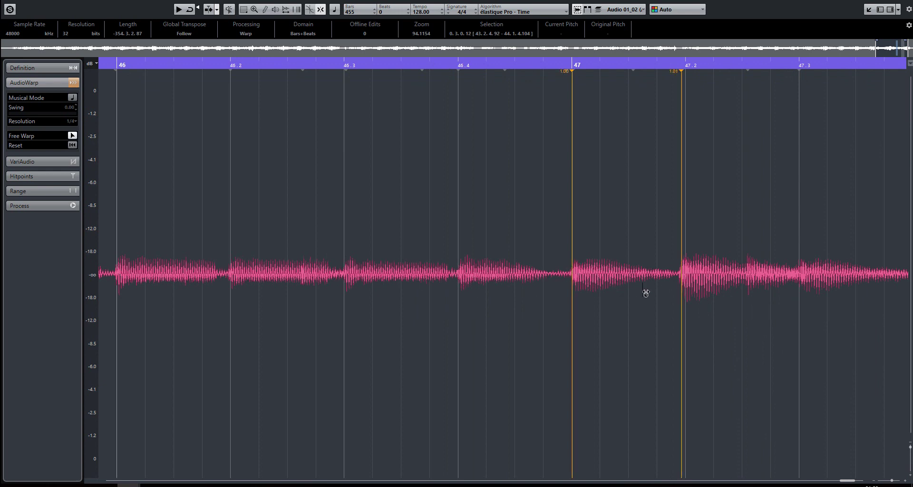
pyautogui.click(752, 278)
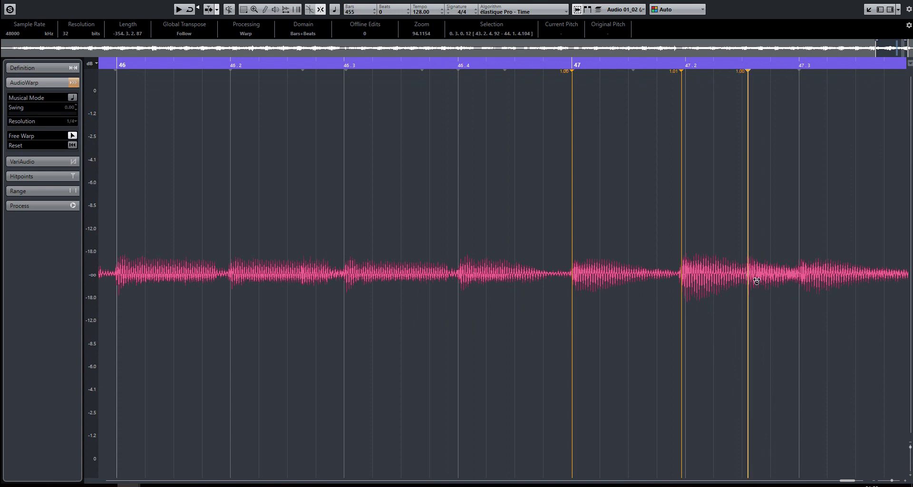
pyautogui.click(803, 278)
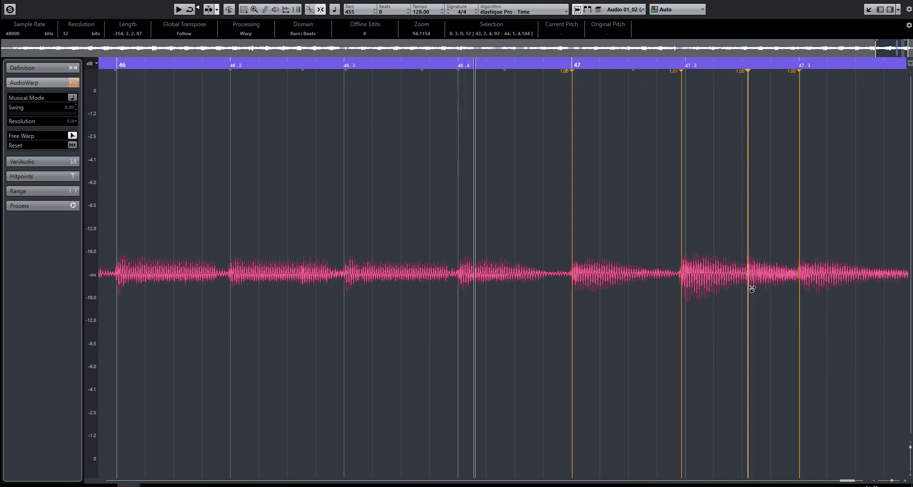
# Shift the off-beat guitar warp marker after 47.2 slightly later and align the 47.2 marker with its beat.
pyautogui.moveTo(751, 289); pyautogui.dragTo(756, 291)
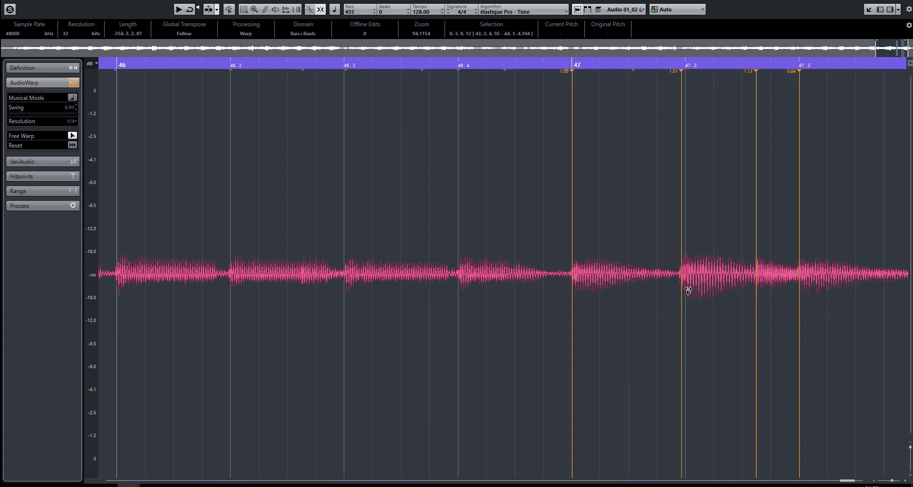
pyautogui.moveTo(688, 291); pyautogui.dragTo(693, 291)
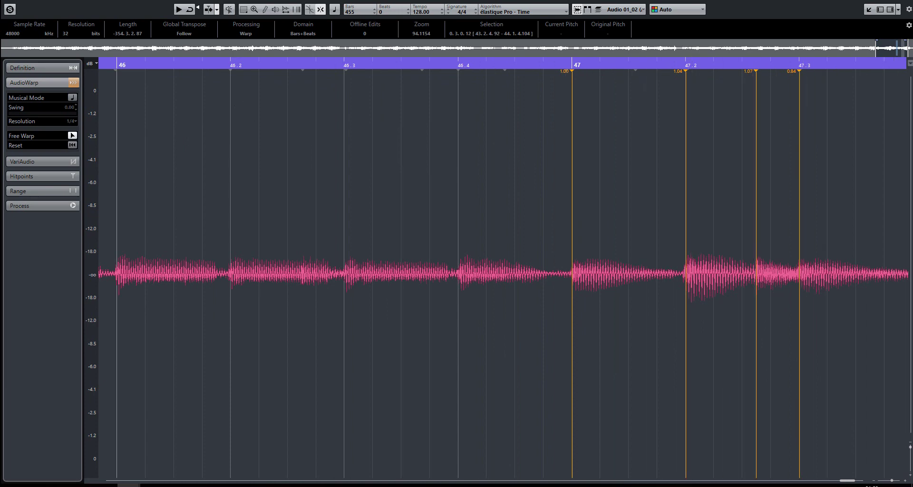
# Add guitar warp markers on the note attacks near 48 and 48.2 and align both notes with their beats.
pyautogui.moveTo(849, 482); pyautogui.dragTo(851, 483)
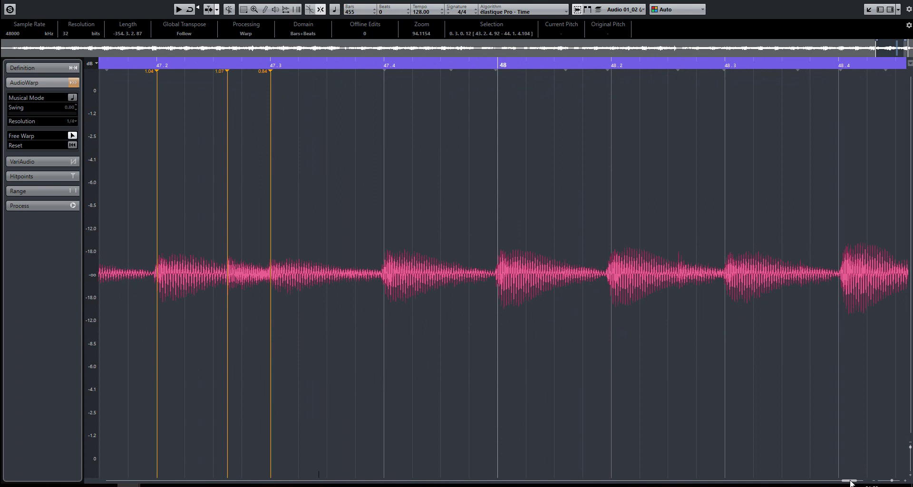
pyautogui.click(612, 277)
pyautogui.click(501, 278)
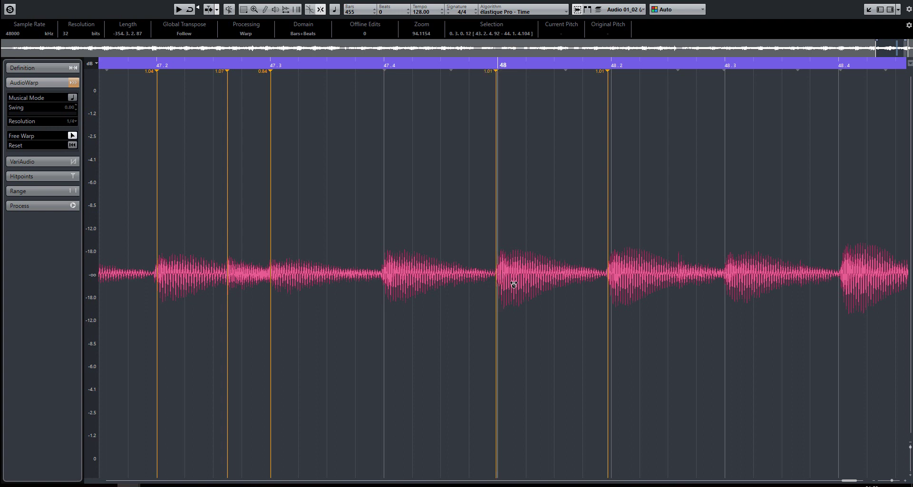
pyautogui.moveTo(503, 288); pyautogui.dragTo(506, 287)
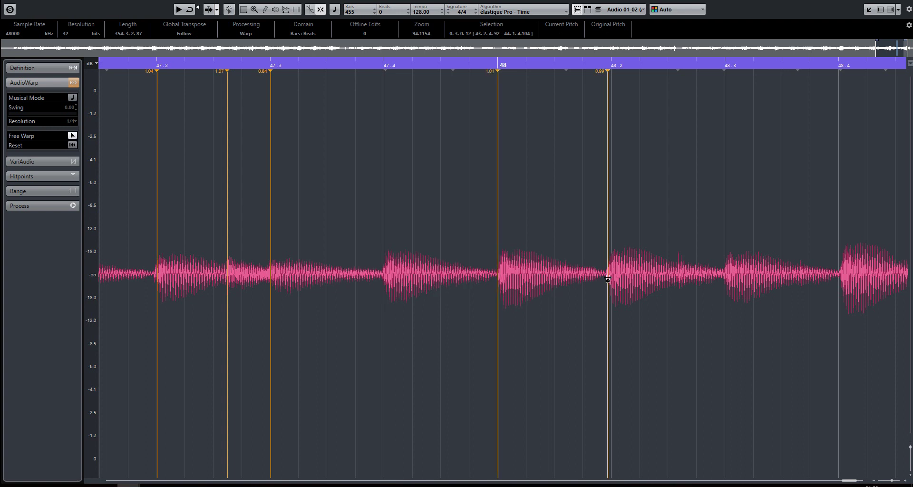
pyautogui.moveTo(609, 281); pyautogui.dragTo(612, 280)
pyautogui.press('space')
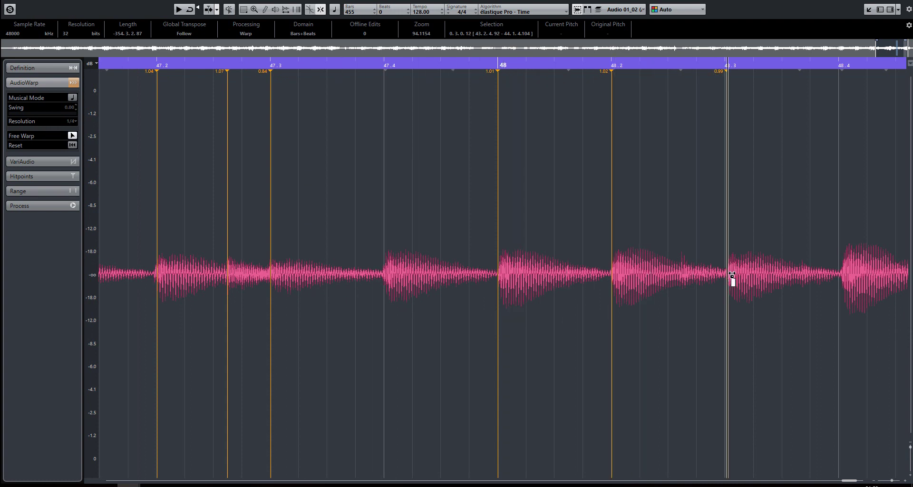
# Add guitar warp markers on the note attacks near 48.3 and 48.4 and move them onto their beats.
pyautogui.click(731, 275)
pyautogui.moveTo(732, 275); pyautogui.dragTo(731, 277)
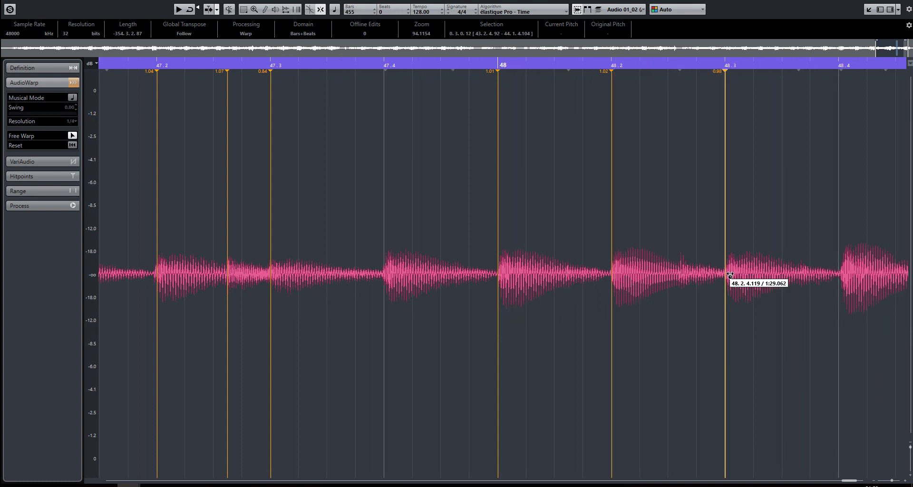
pyautogui.click(845, 277)
pyautogui.moveTo(843, 280); pyautogui.dragTo(839, 283)
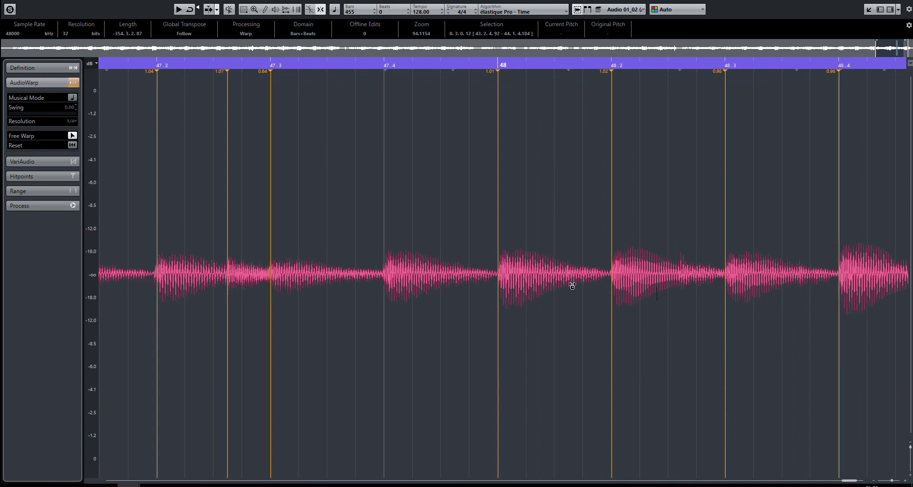
# Review the warped guitar from bar 41 to 49 during playback, stop playback, and return to the project view.
pyautogui.scroll(-3, 417, 354)
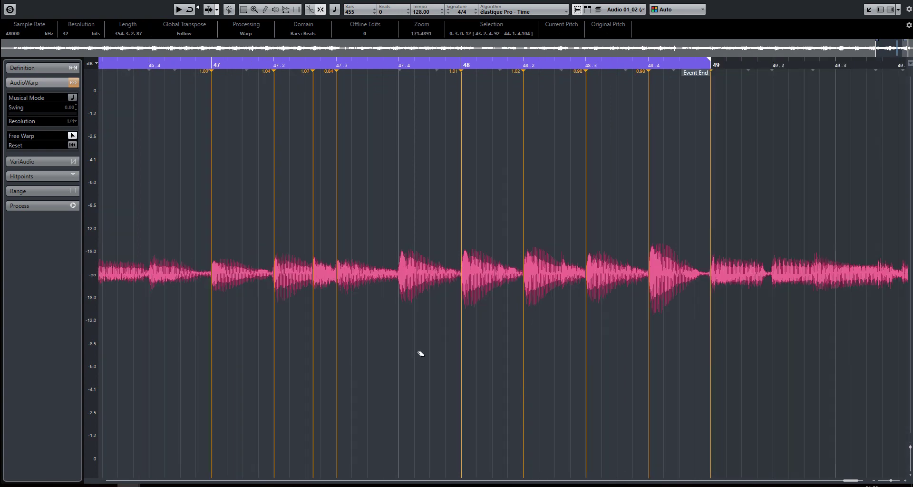
pyautogui.scroll(-6, 421, 354)
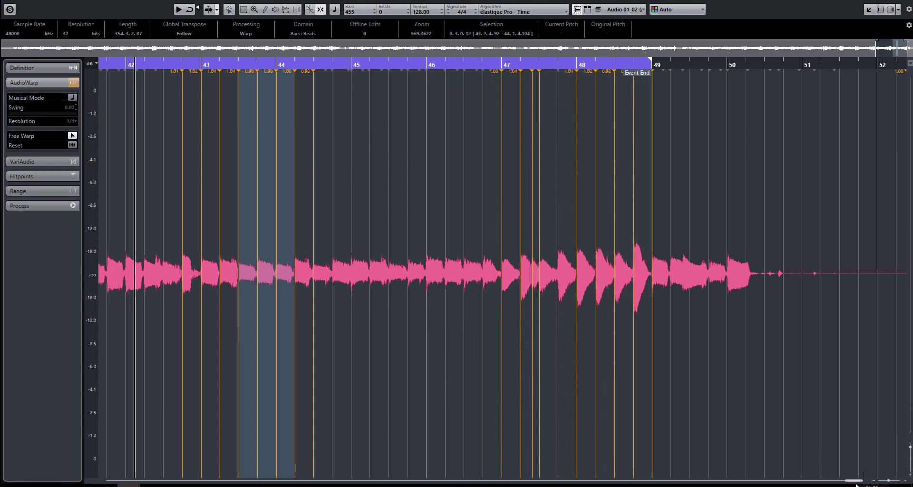
pyautogui.moveTo(857, 482); pyautogui.dragTo(853, 481)
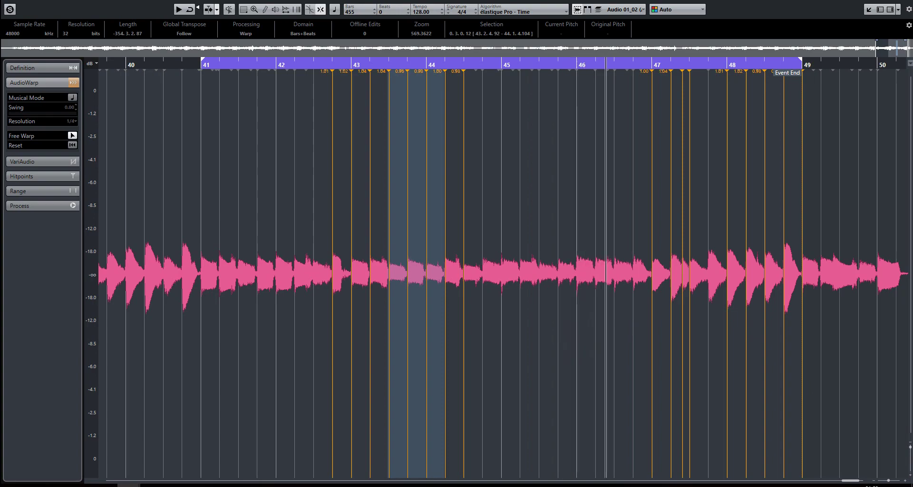
pyautogui.press('Return')
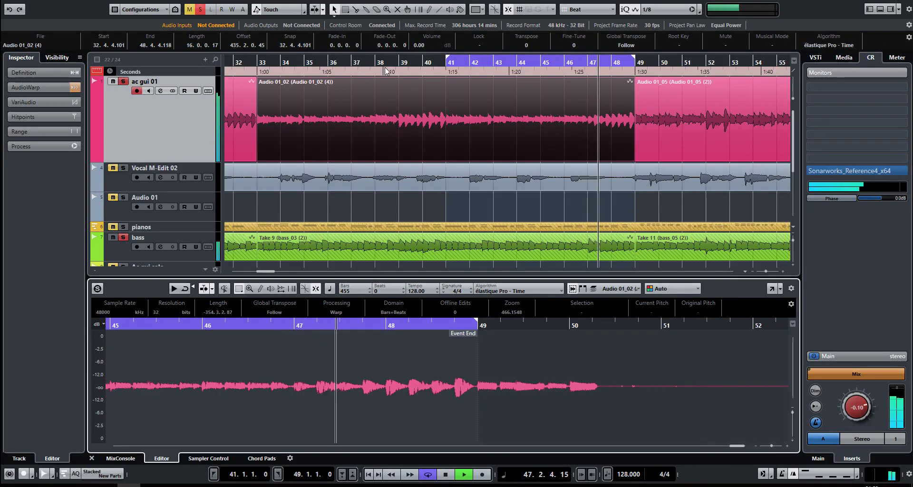
pyautogui.click(441, 474)
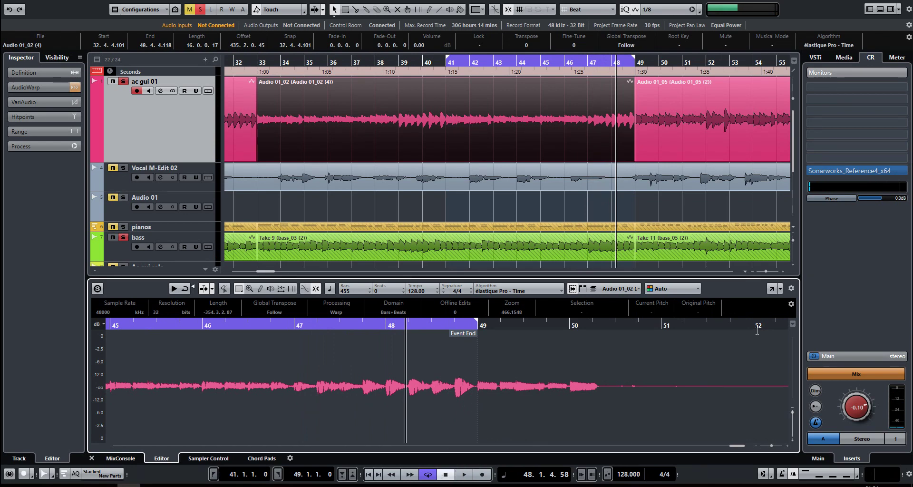
pyautogui.click(770, 290)
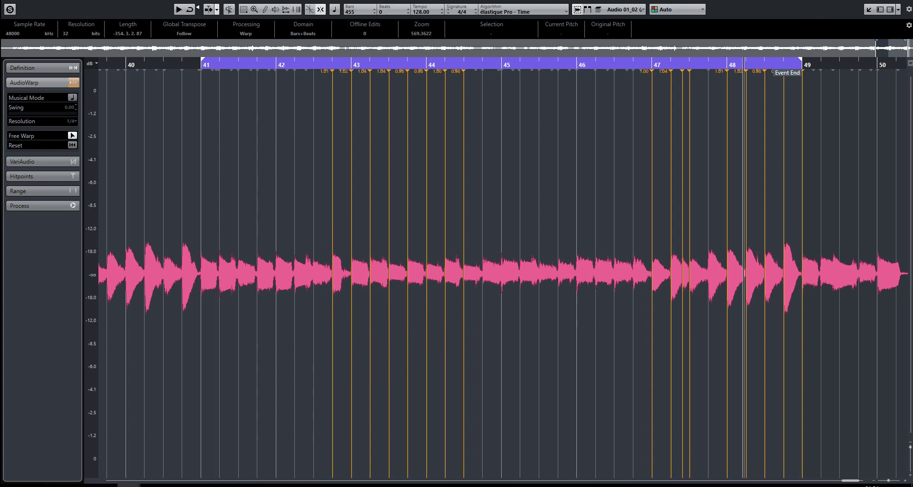
pyautogui.hotkey('ctrl', 'w')
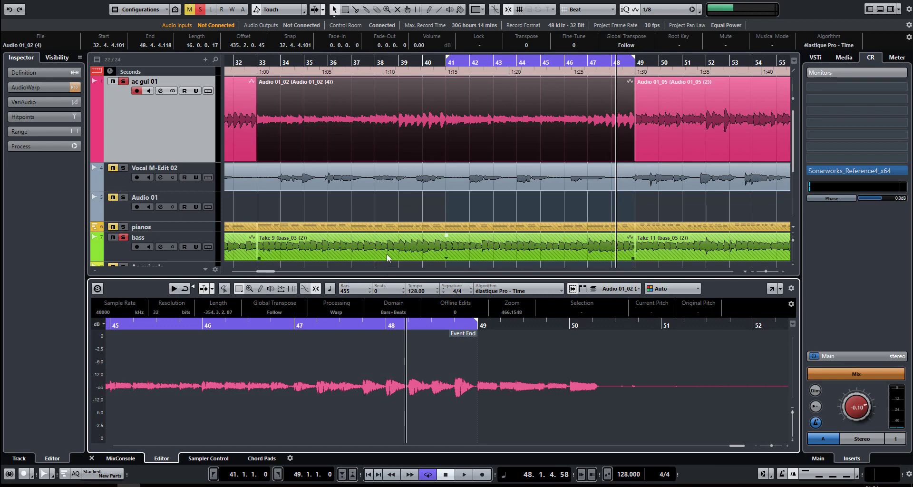